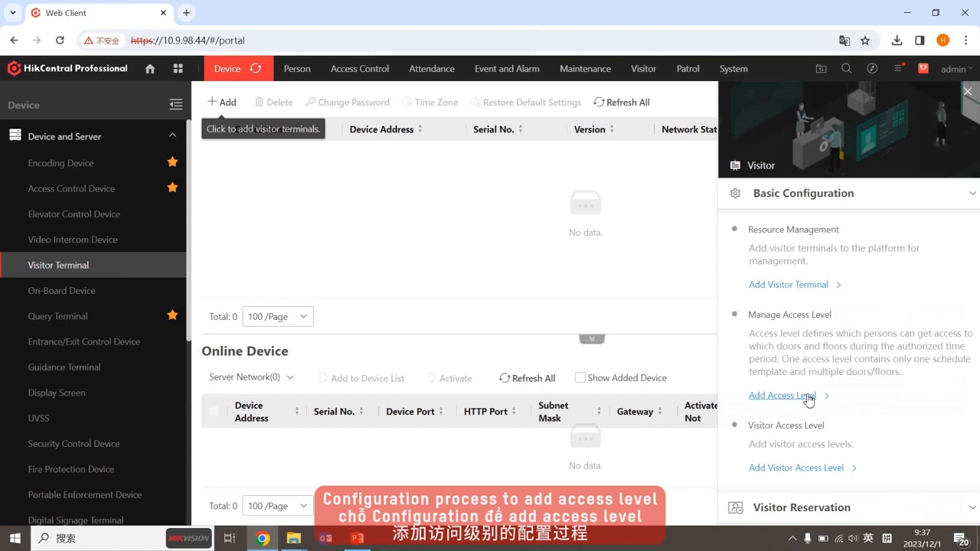
Start a new access level in the Access Control module and name it Visitor Access Level
click(806, 395)
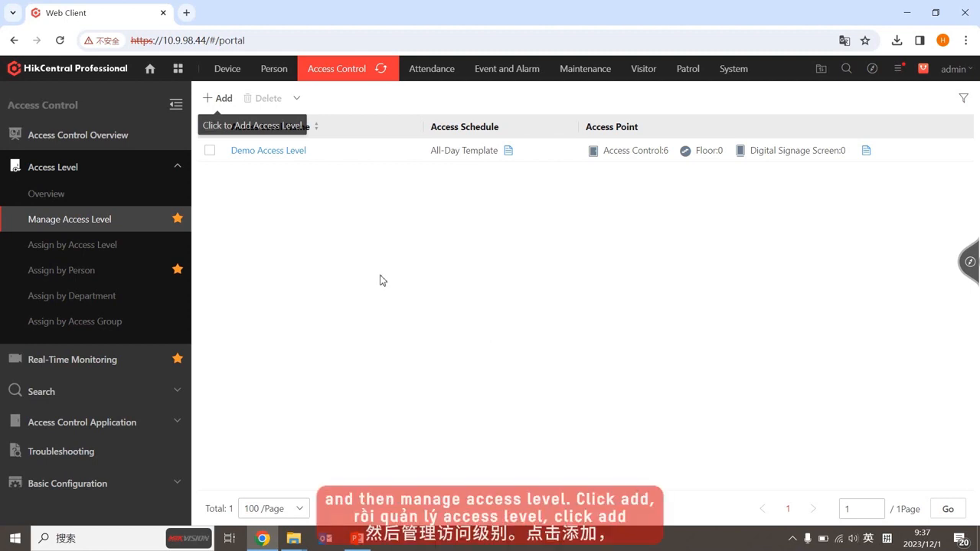
click(219, 103)
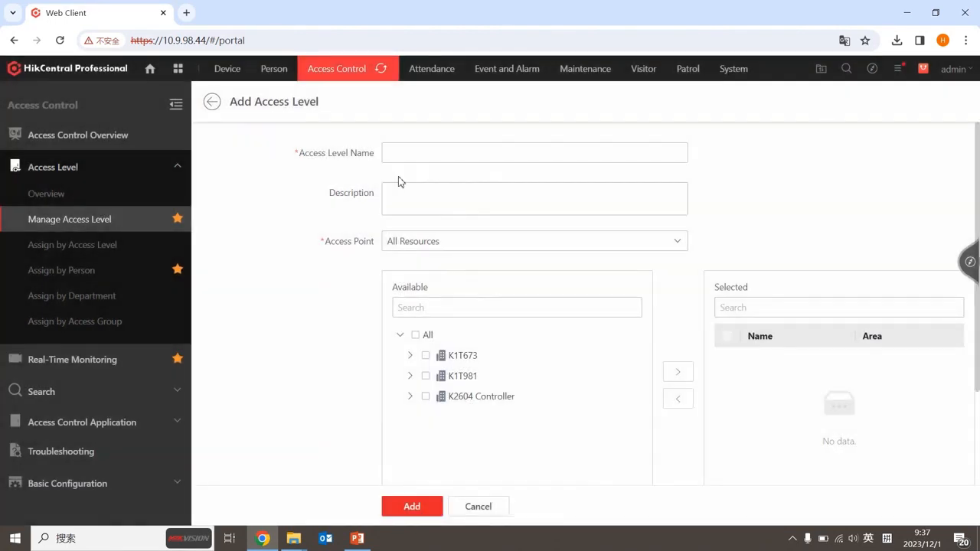
click(398, 153)
text(Visitor Access Level)
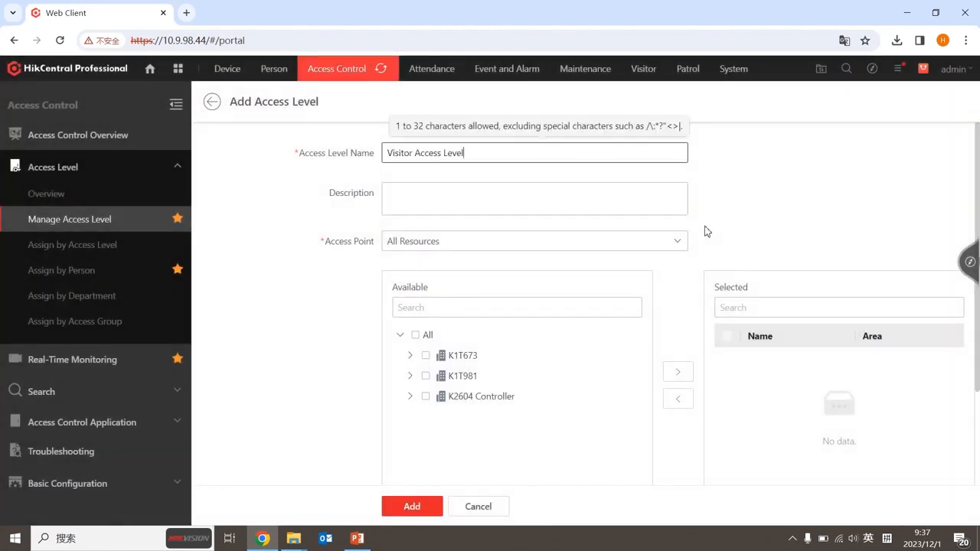
Assign the access points of areas K1T673 and K1T981 to the new access level
scroll(509, 379, down, 2)
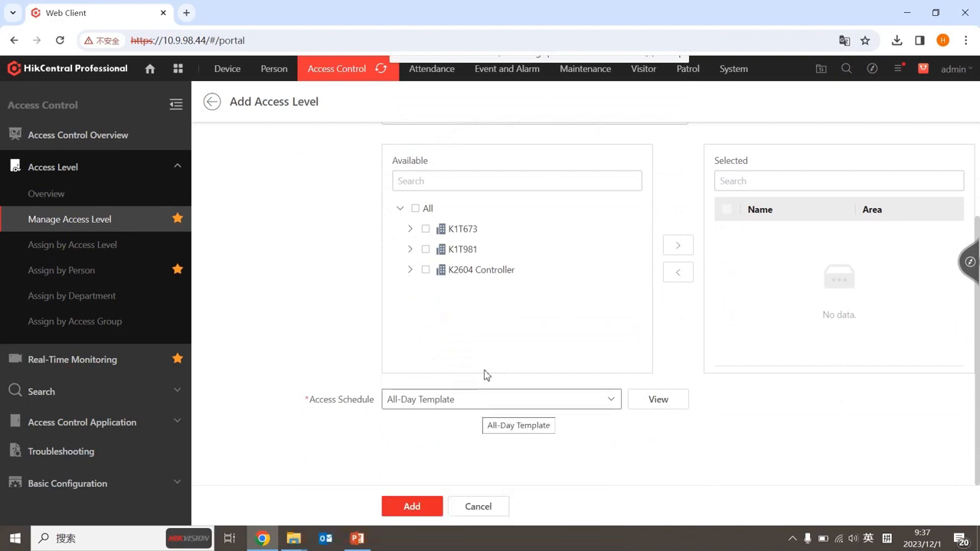
click(427, 230)
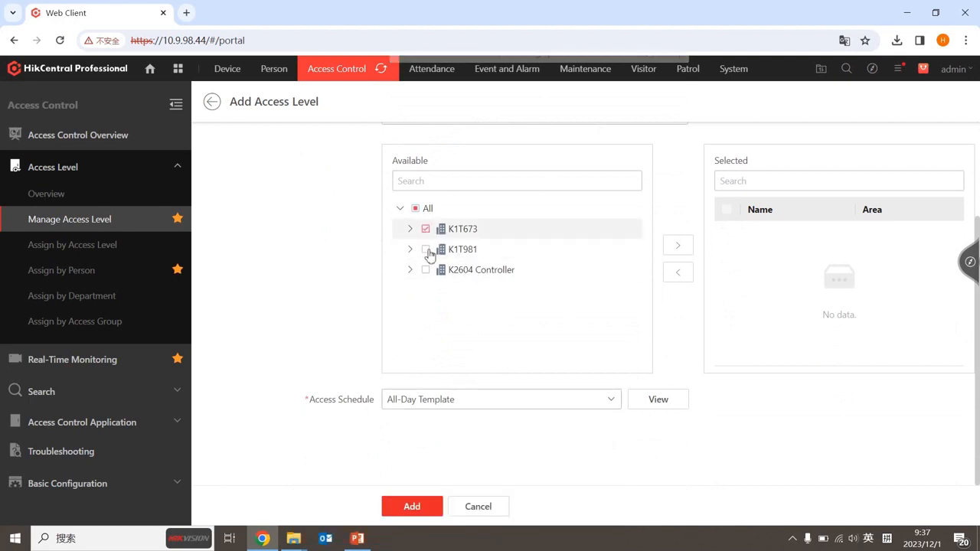
click(426, 249)
click(678, 247)
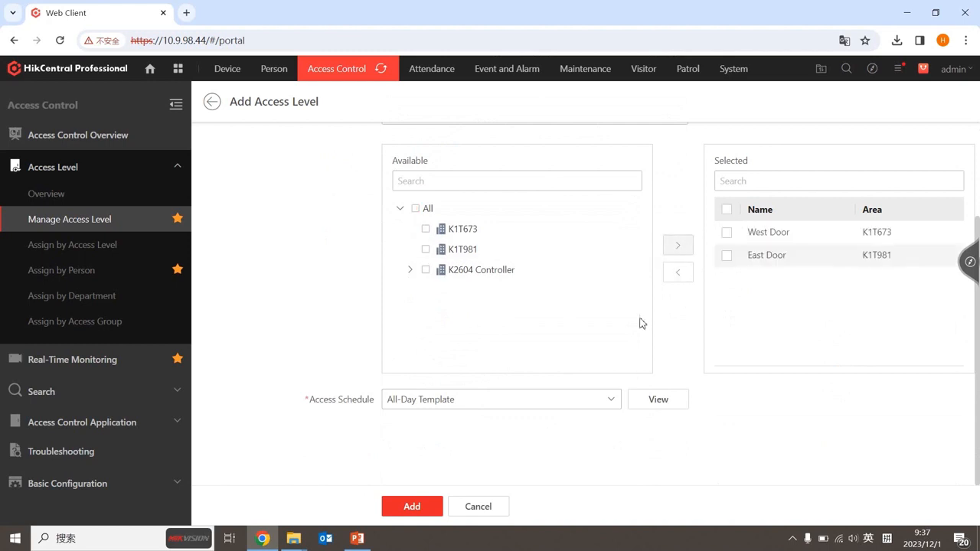
Set the access schedule to Daytime Template, review its weekly schedule, and save the new access level
click(558, 404)
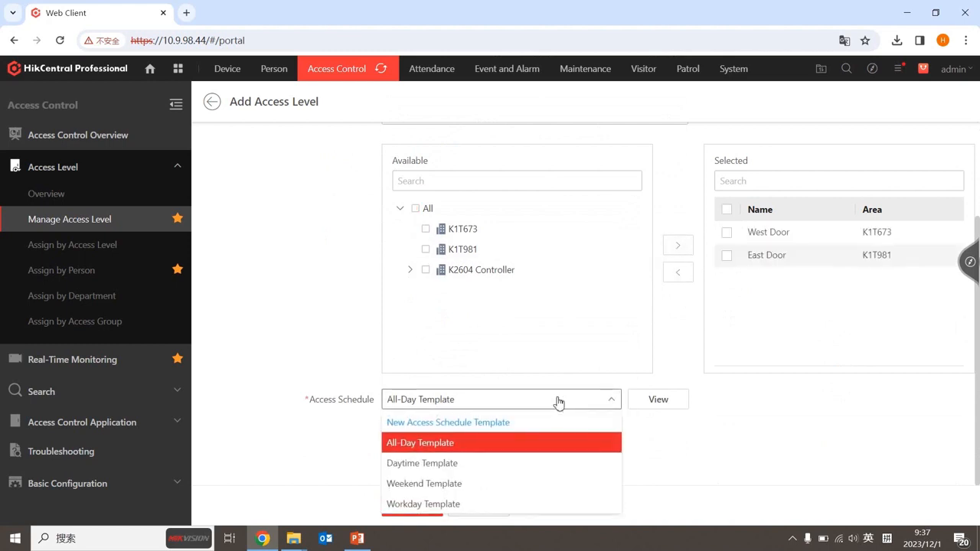
click(522, 461)
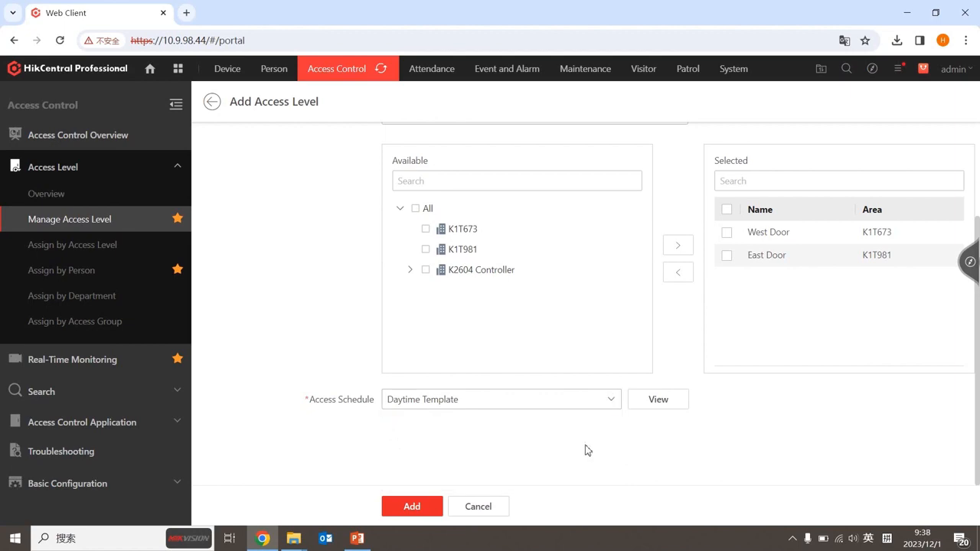
click(652, 398)
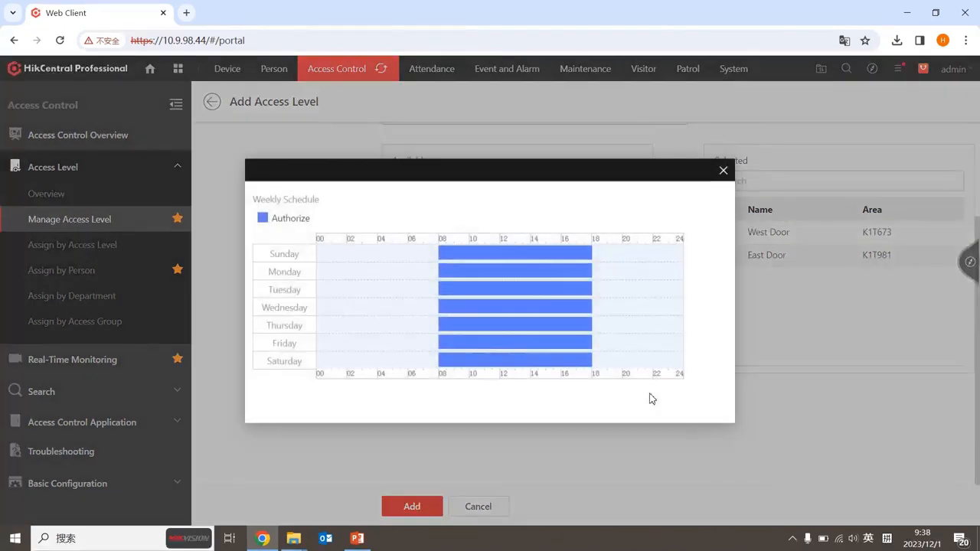
click(723, 171)
click(407, 506)
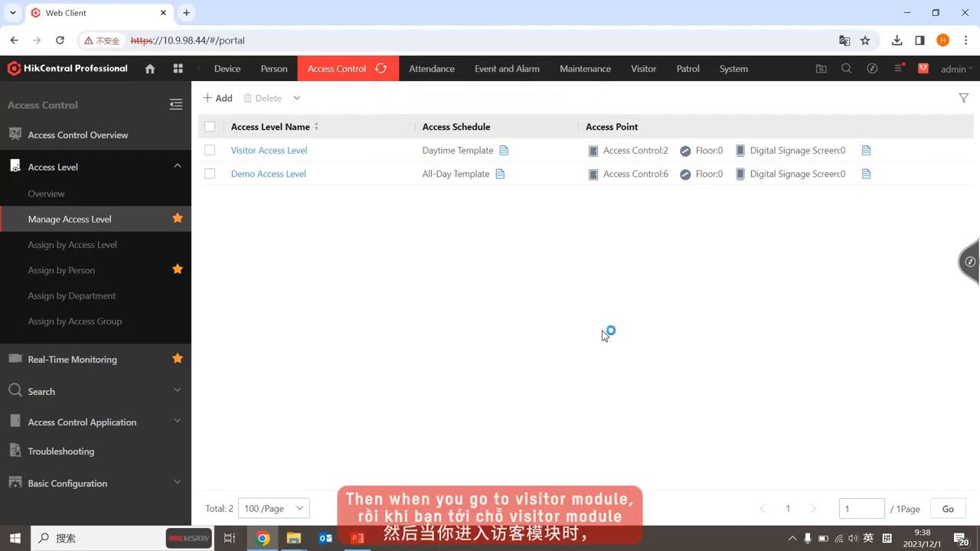
Add Demo Access Level and Visitor Access Level to the Visitor module's access levels, and enable Visitor Access Level as the default
click(644, 70)
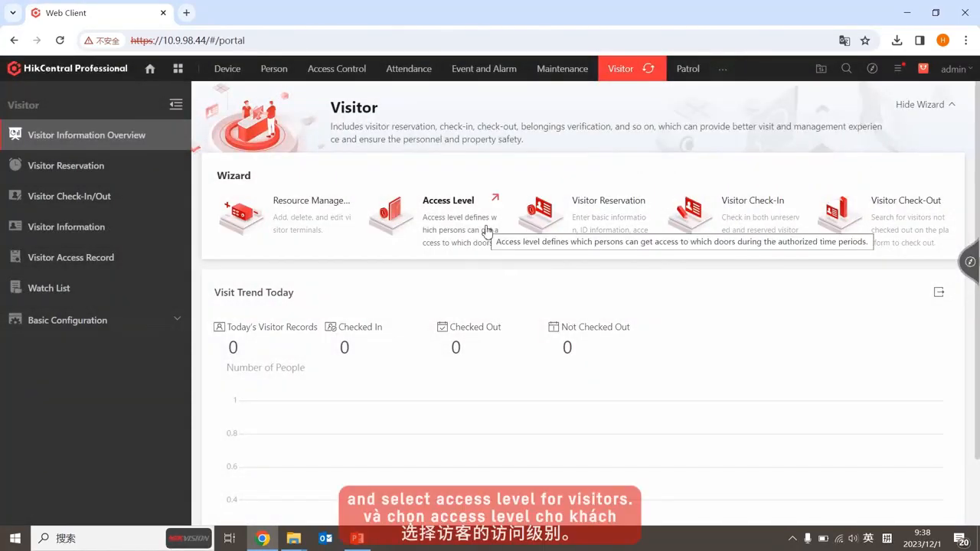
click(153, 327)
click(134, 346)
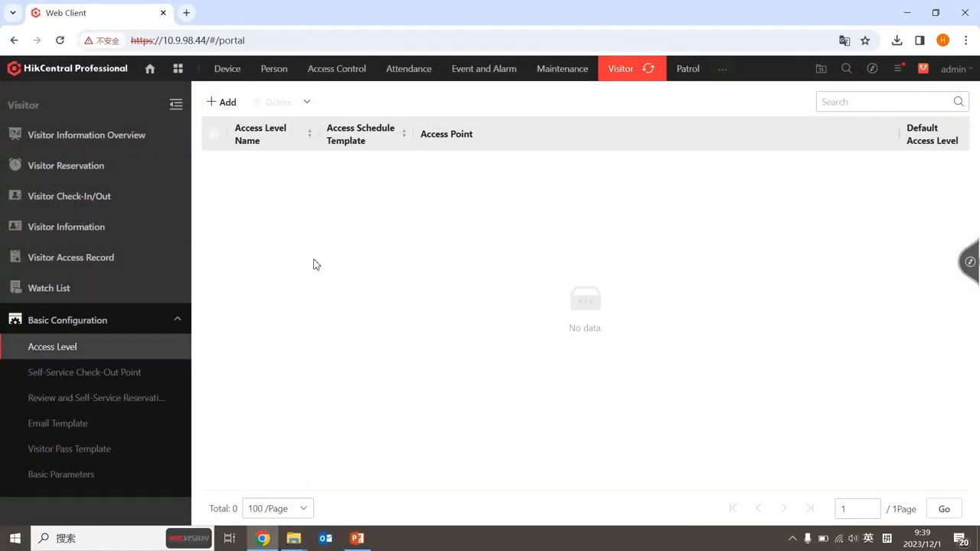
click(228, 102)
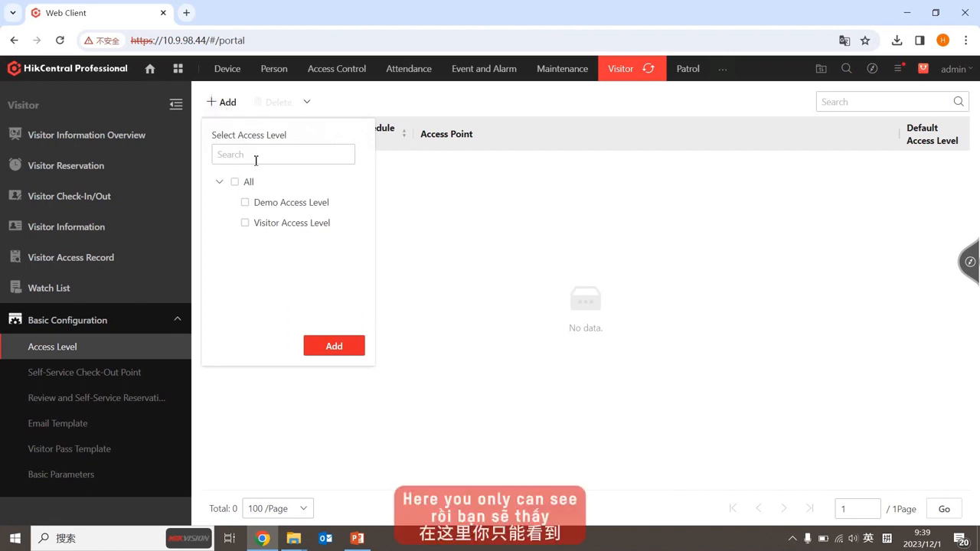
click(260, 201)
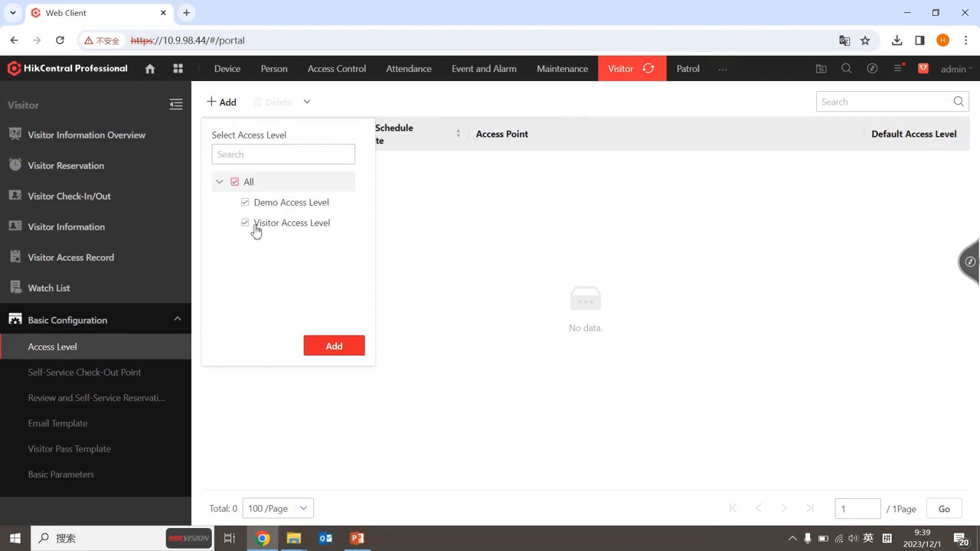
click(253, 223)
click(314, 345)
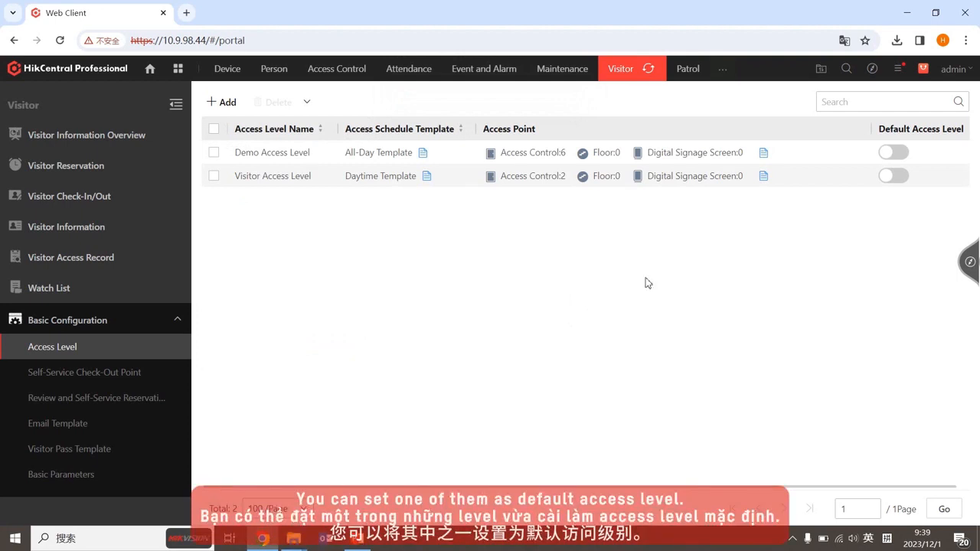
click(891, 176)
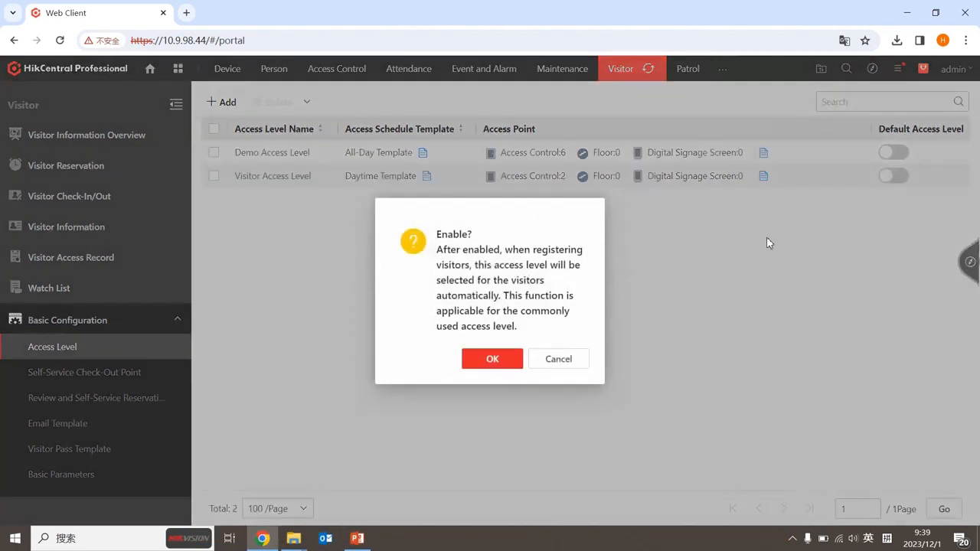
click(490, 360)
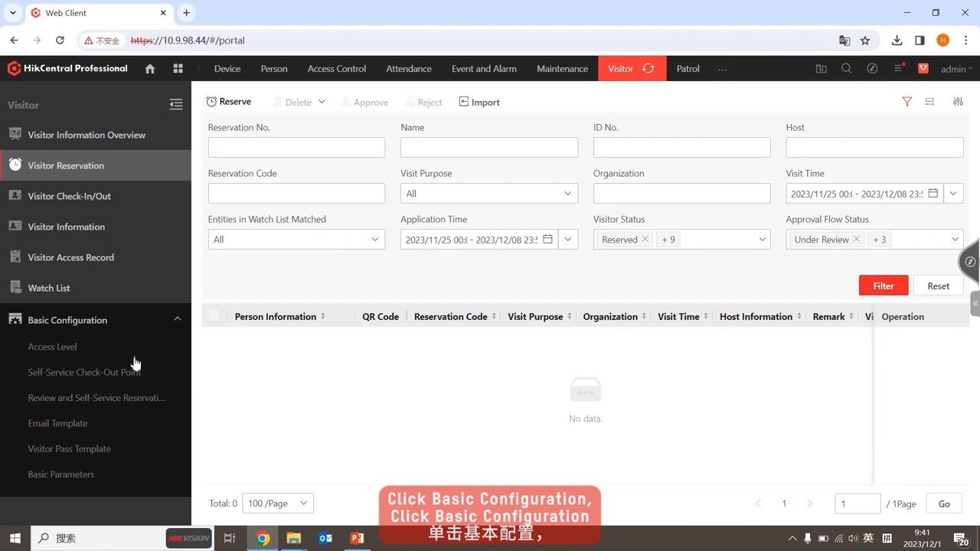
Open the visitor Review and Self-Service Reservation settings and examine the self-service reservation options and QR code
click(122, 398)
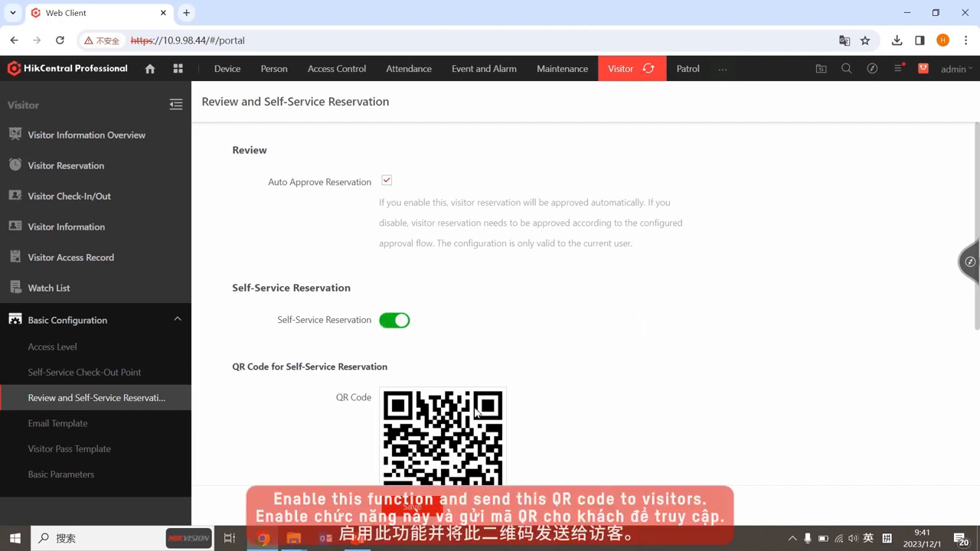
scroll(476, 412, down, 2)
click(412, 399)
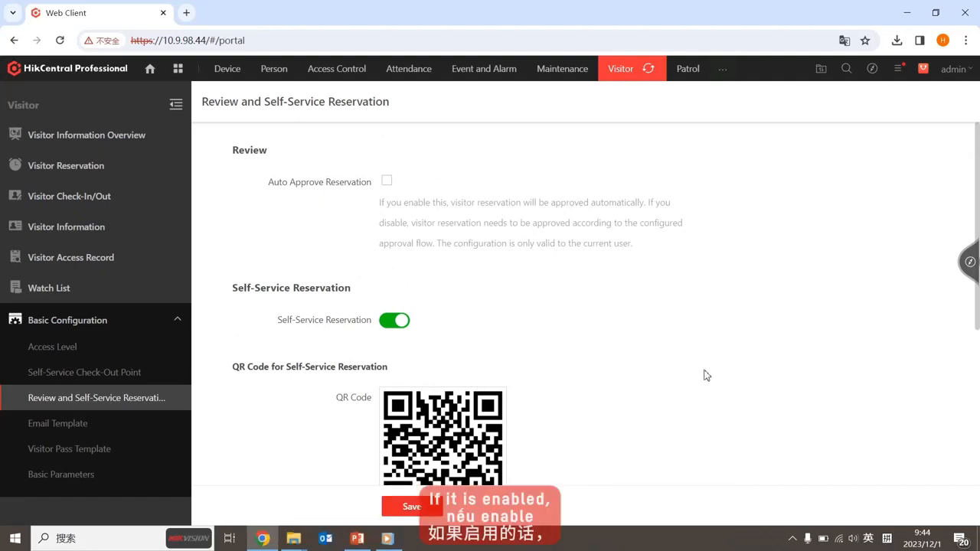
Save the reservation settings with Auto Approve Reservation disabled and proceed to the approval flow configuration
click(387, 182)
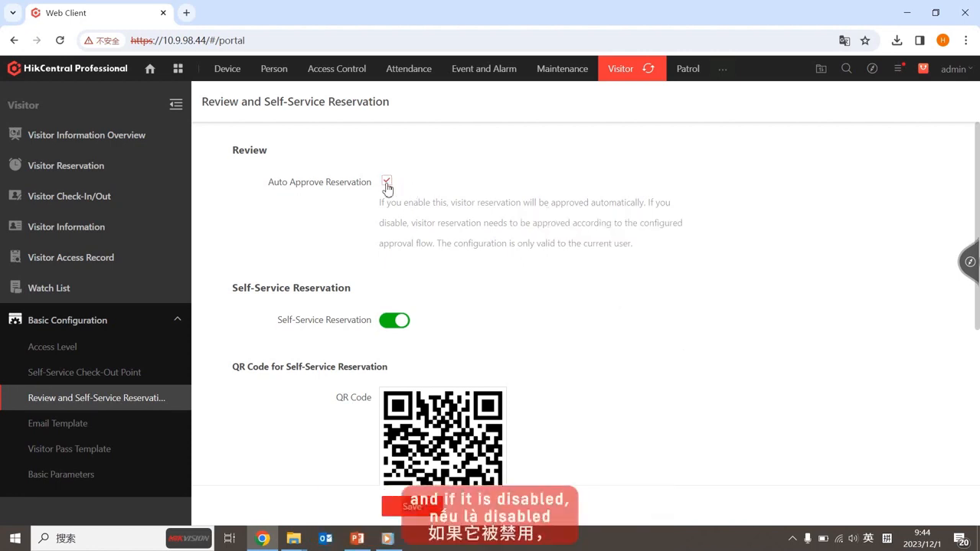
click(386, 182)
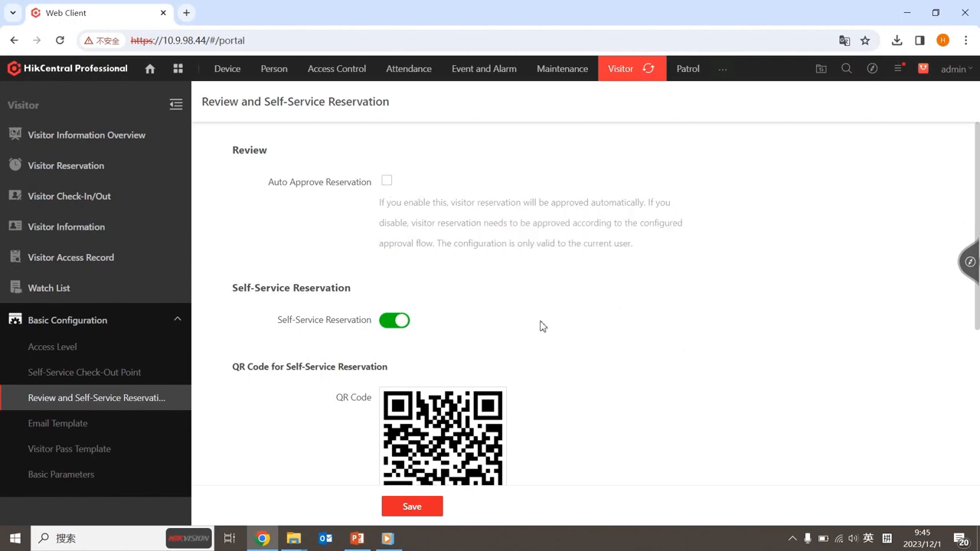
click(412, 505)
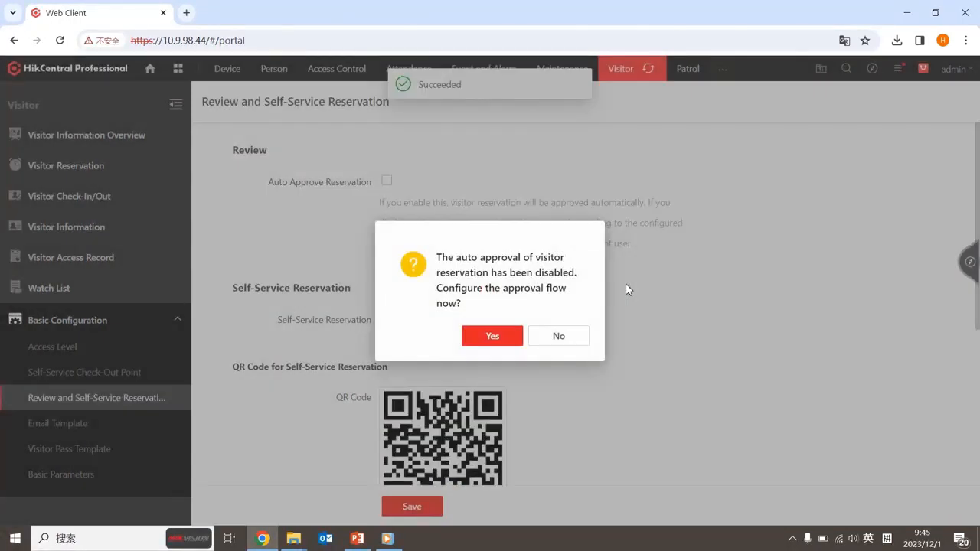
click(494, 337)
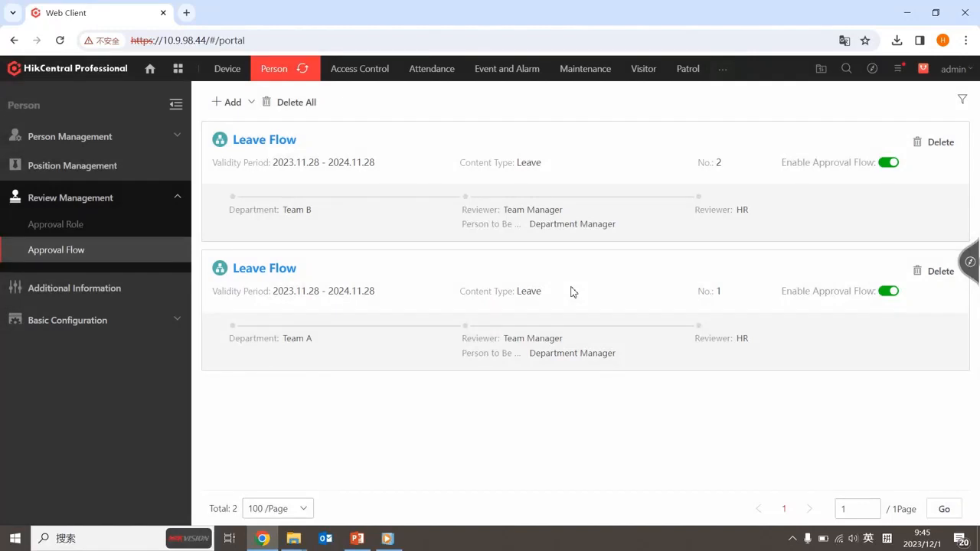
Start a new visitor approval flow and name it Visitor Approval Flow
click(231, 103)
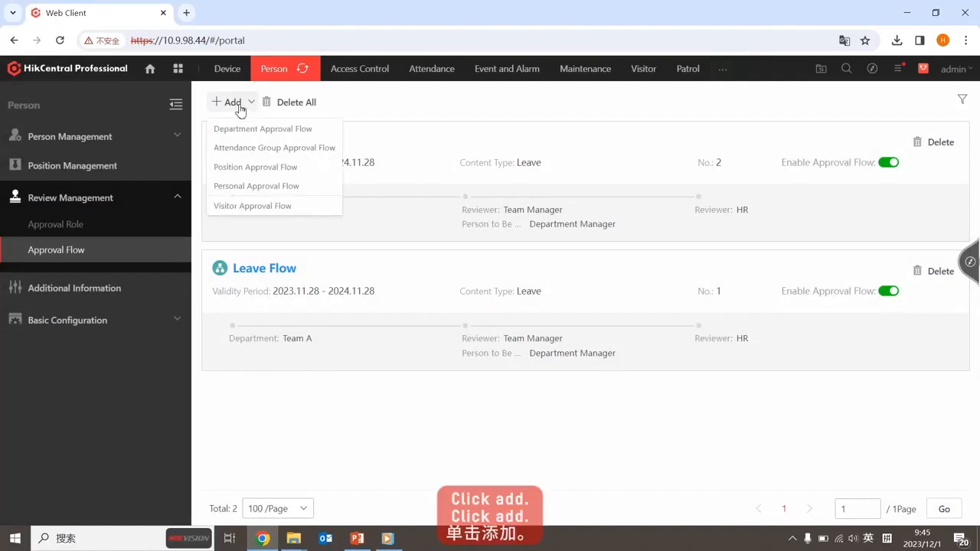
click(276, 214)
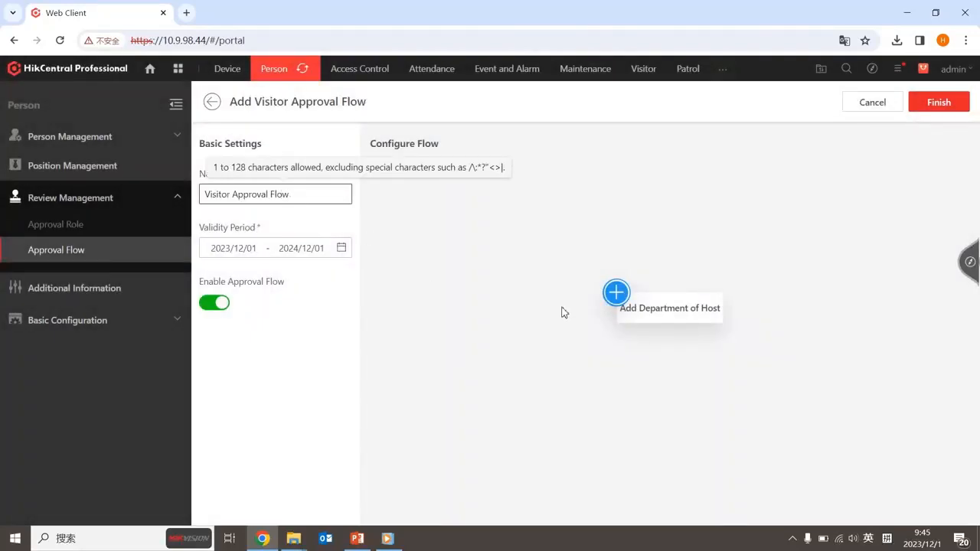
click(562, 308)
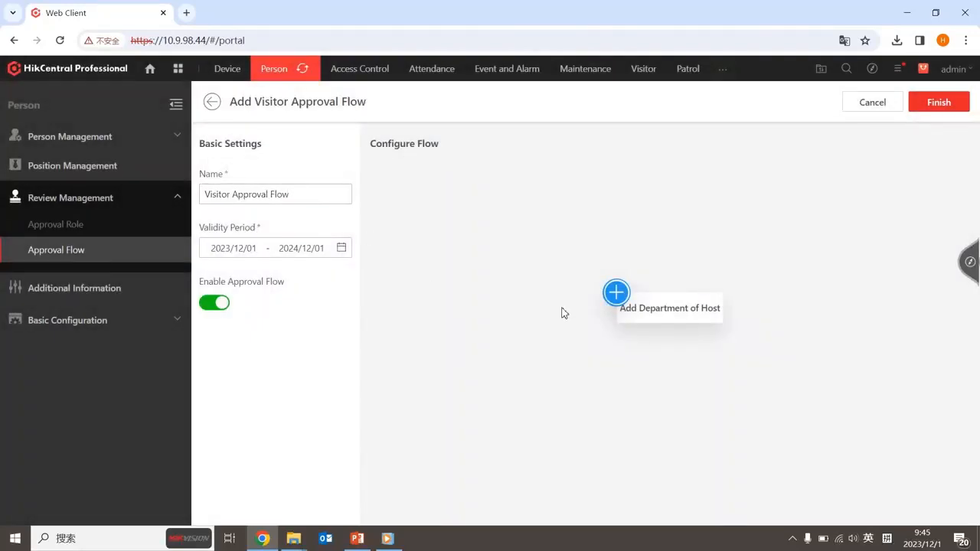
Add Team A and Team B of the Tech Support Department as the flow's host departments
click(615, 303)
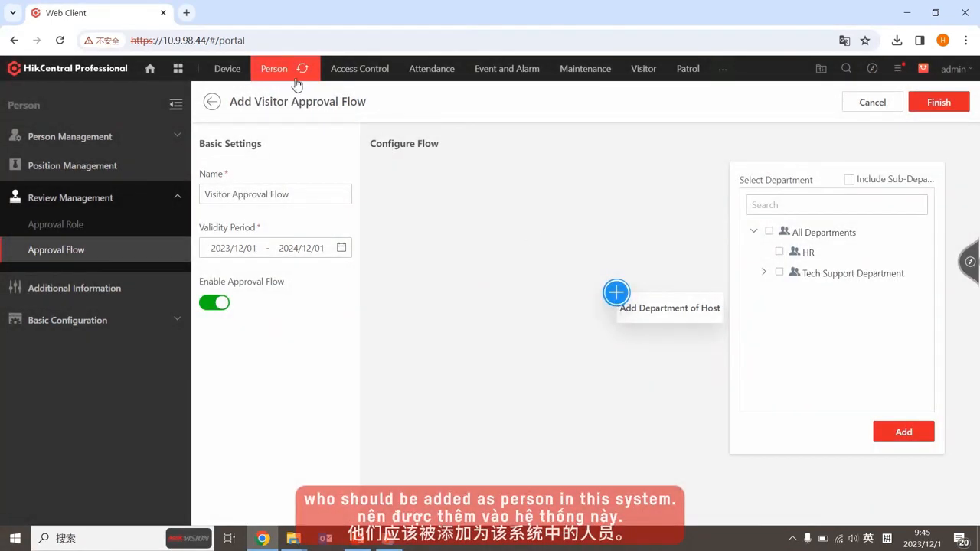
click(763, 272)
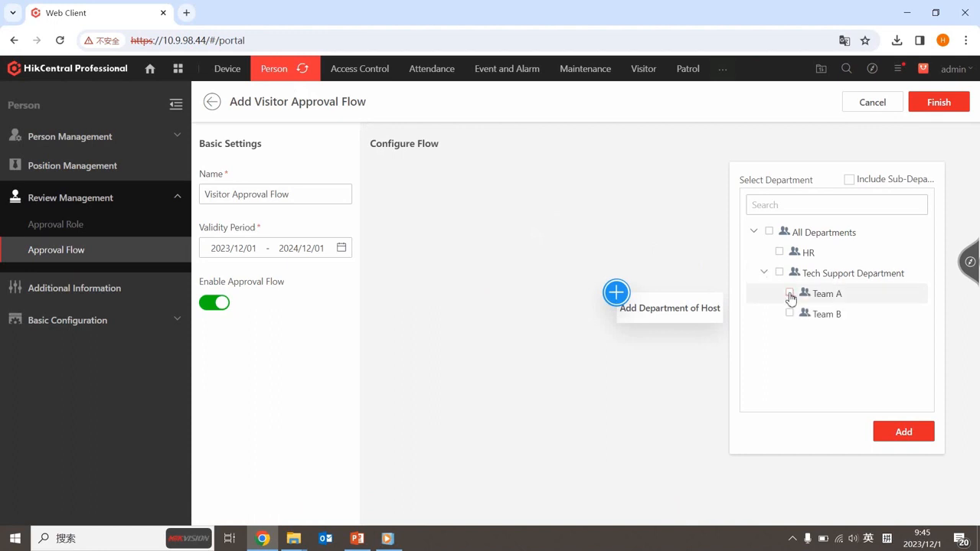
click(789, 292)
click(789, 313)
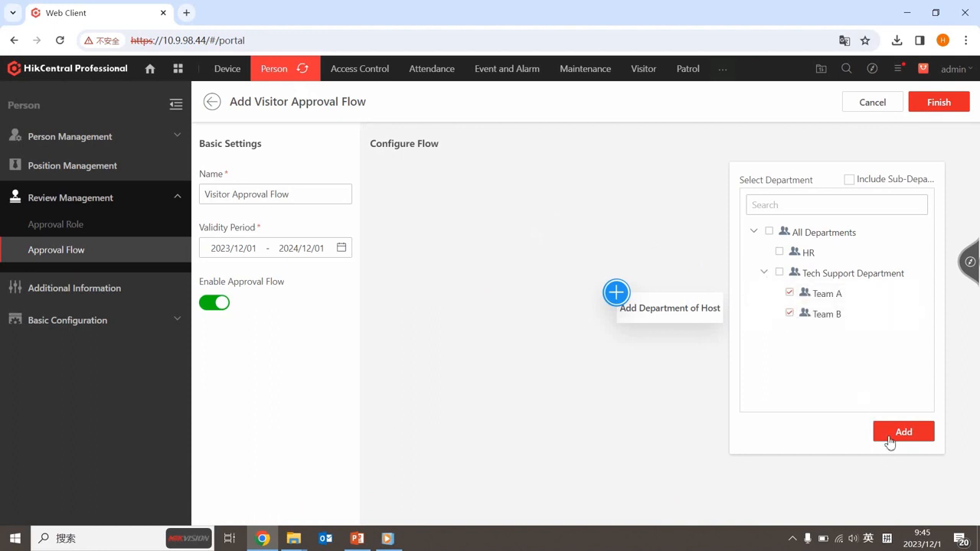
click(887, 438)
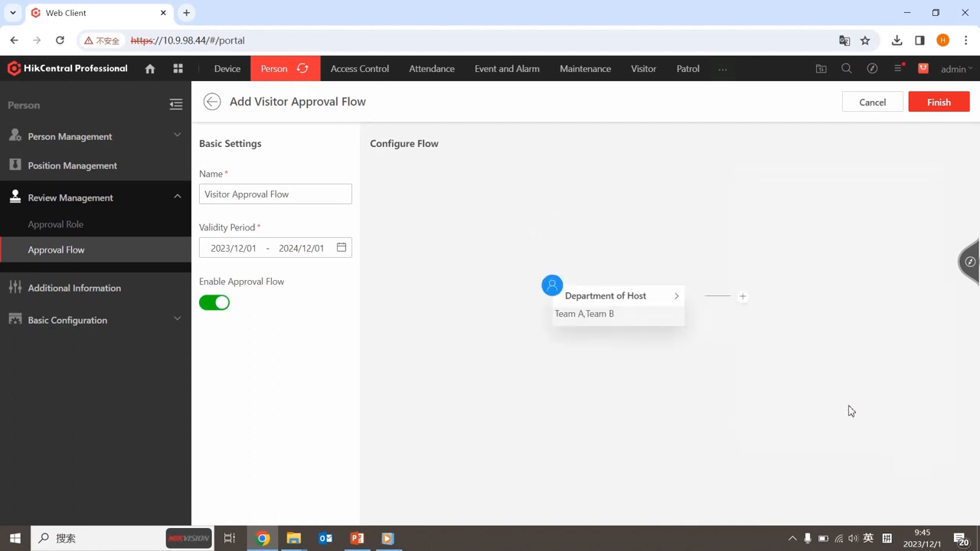
Add a reviewer with the Team Manager approval role, limited to their own department, to the approval flow
click(745, 299)
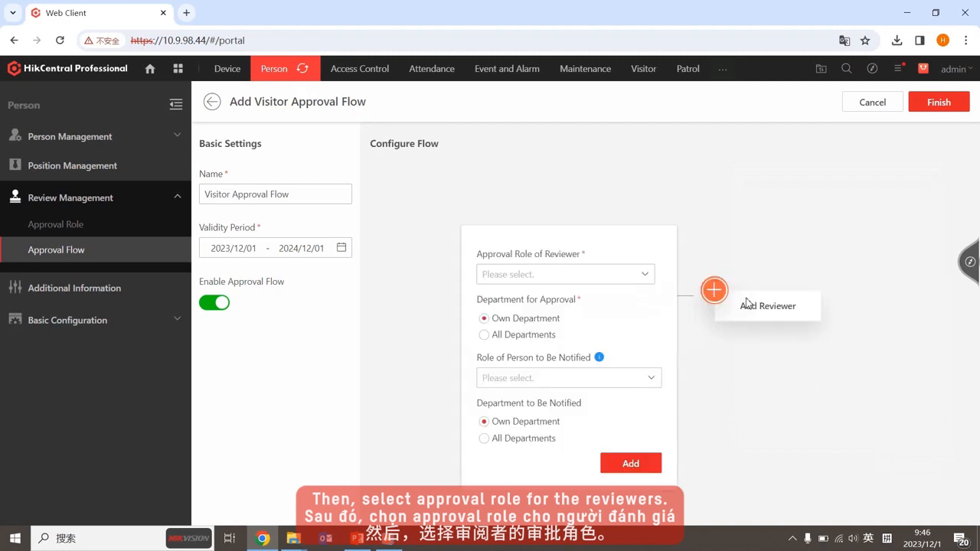
click(624, 277)
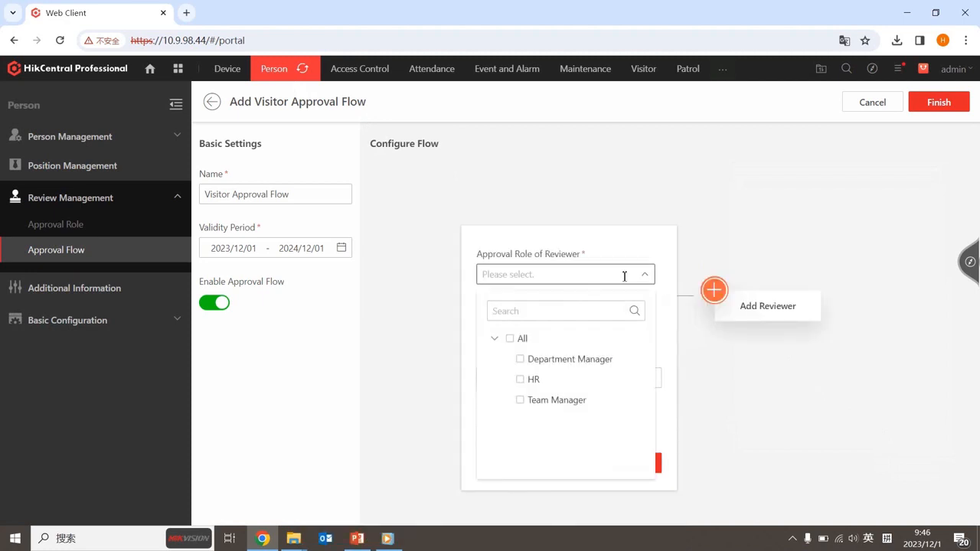
click(521, 400)
click(579, 262)
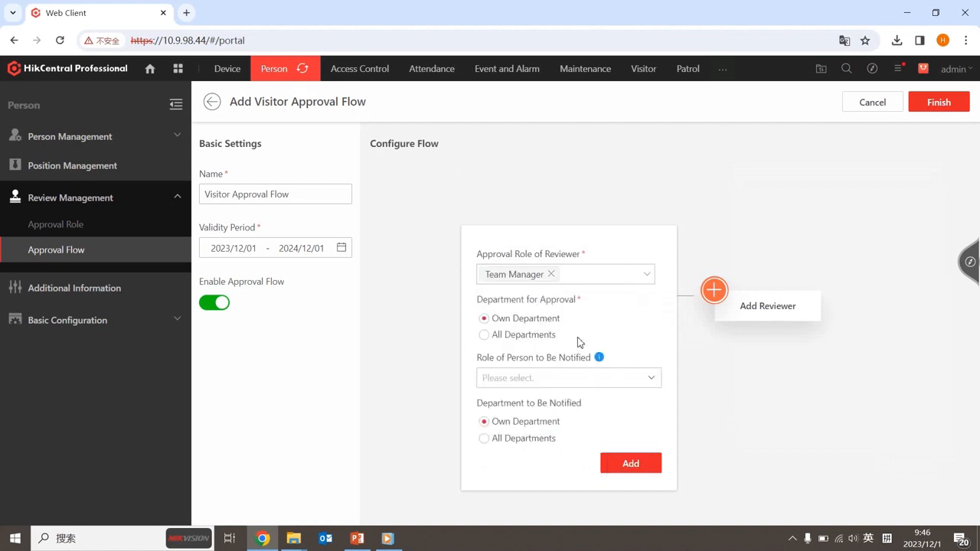
click(631, 464)
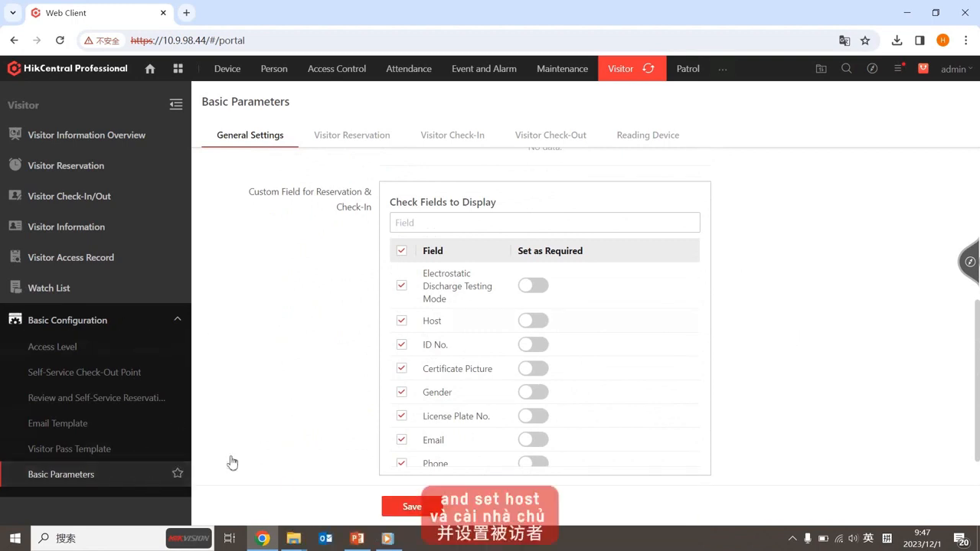
Make the Host field required for visitor reservation and check-in, and save the general settings
click(534, 322)
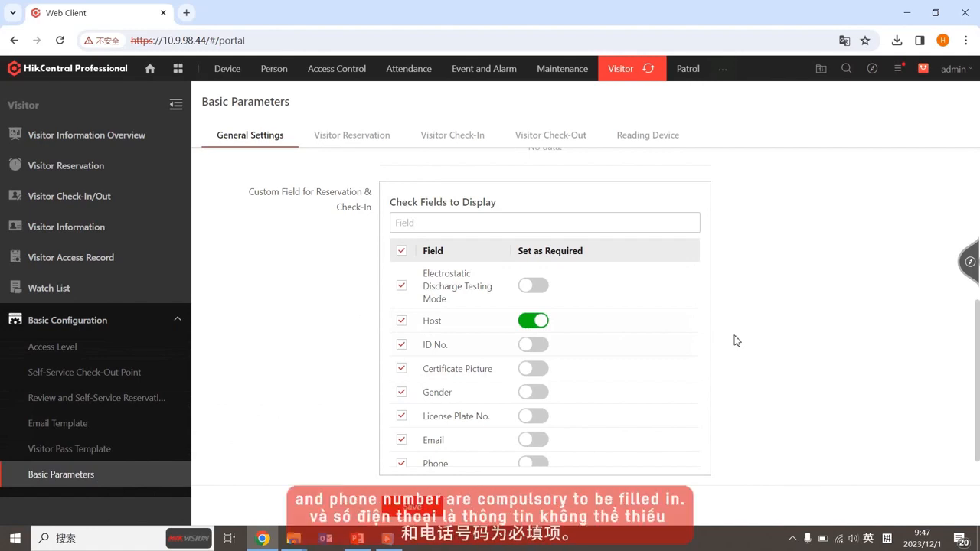
click(412, 507)
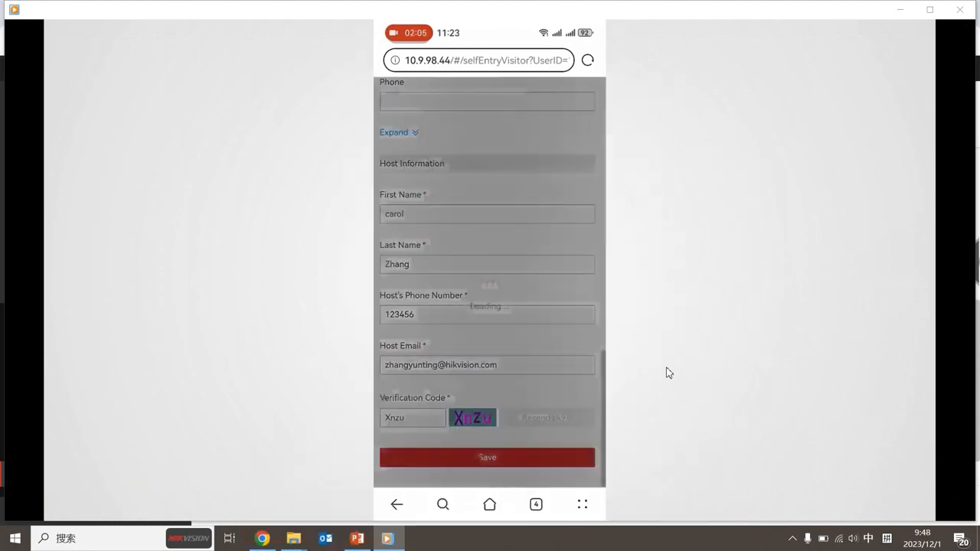
click(900, 10)
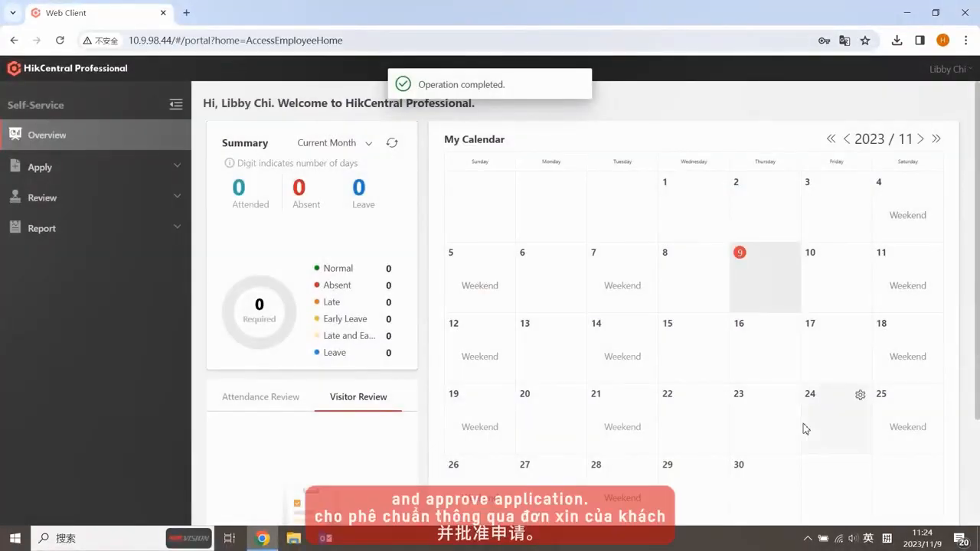
Log the reviewer out of the self-service portal after the visitor application approval
click(953, 71)
click(892, 120)
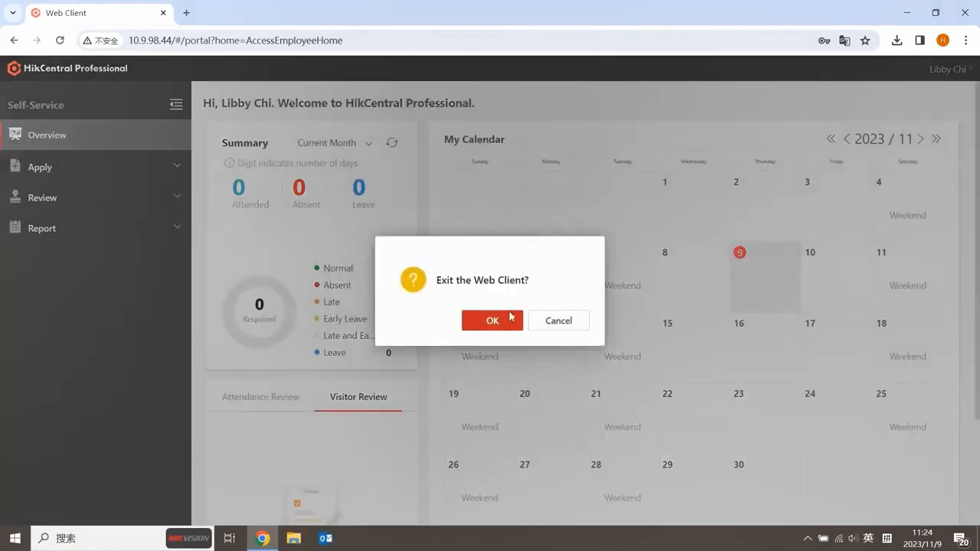
click(511, 316)
Log in to the management portal as admin, entering the account password
click(574, 245)
text(ad)
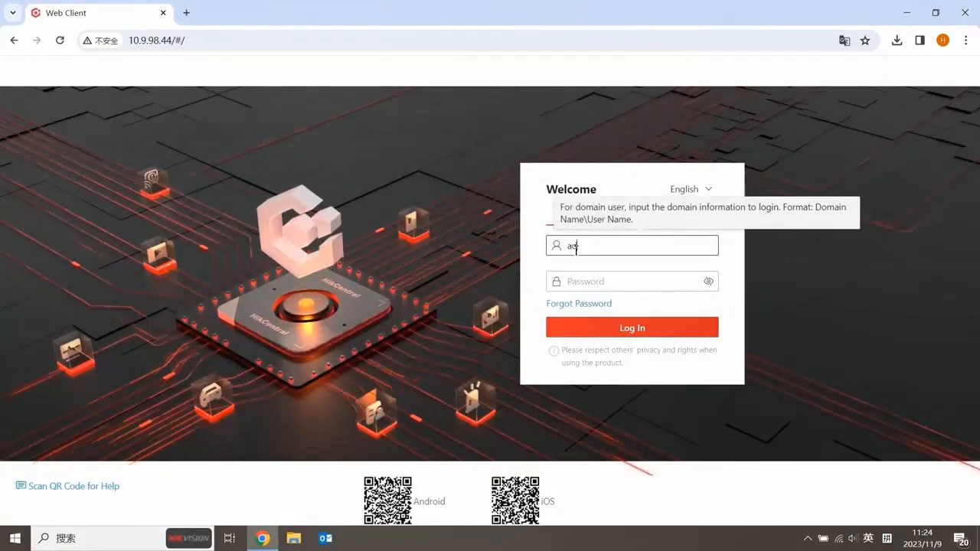
text(min)
key(Tab)
text(••••••••)
click(589, 333)
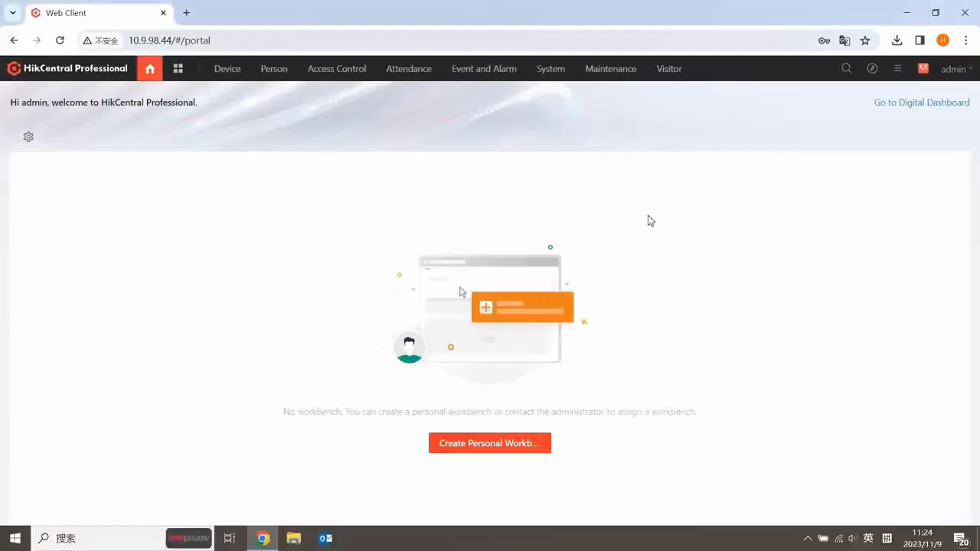
Open the visitor reservation list and check the approved reservation's approval flow and QR code
click(666, 70)
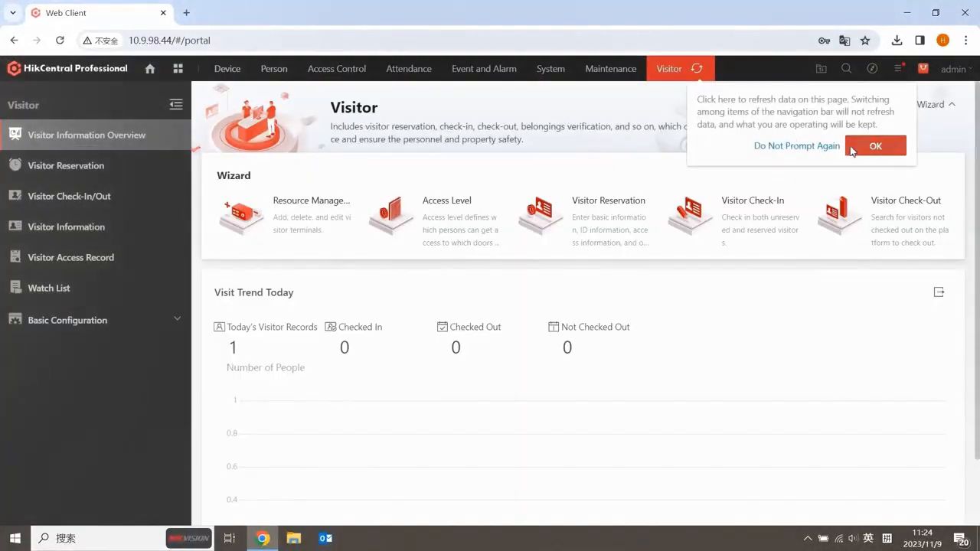
click(852, 147)
click(105, 170)
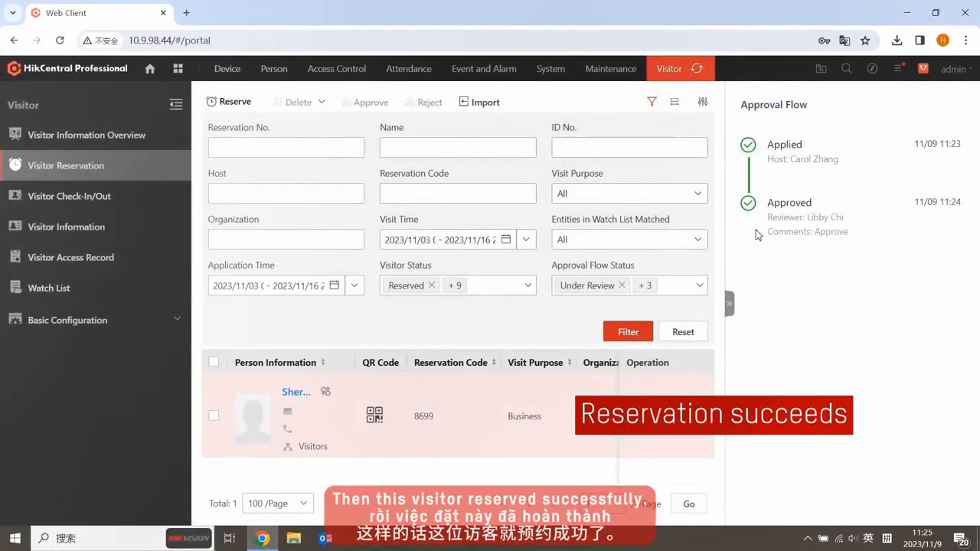
mouse_move(376, 416)
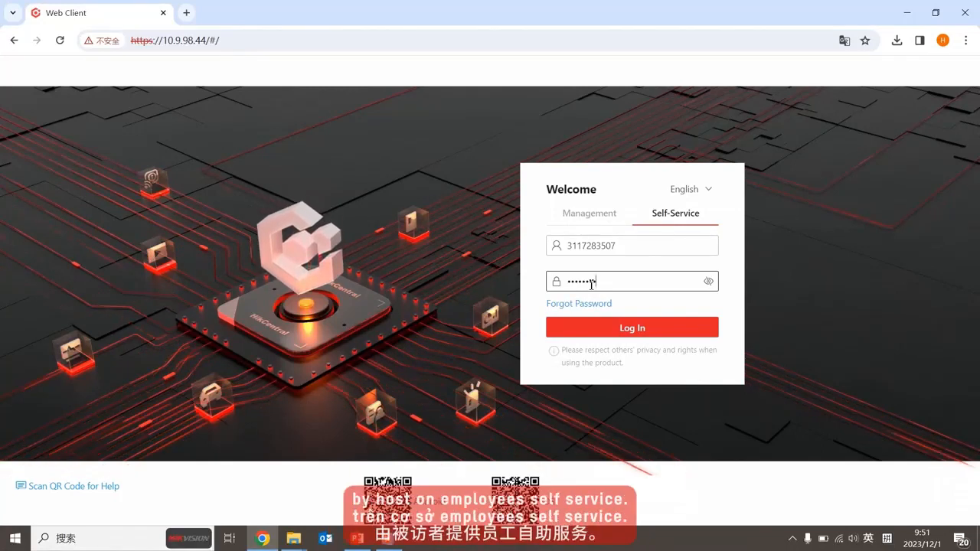
Log in to Self-Service with the host's account and start a new visitor reservation application
click(621, 329)
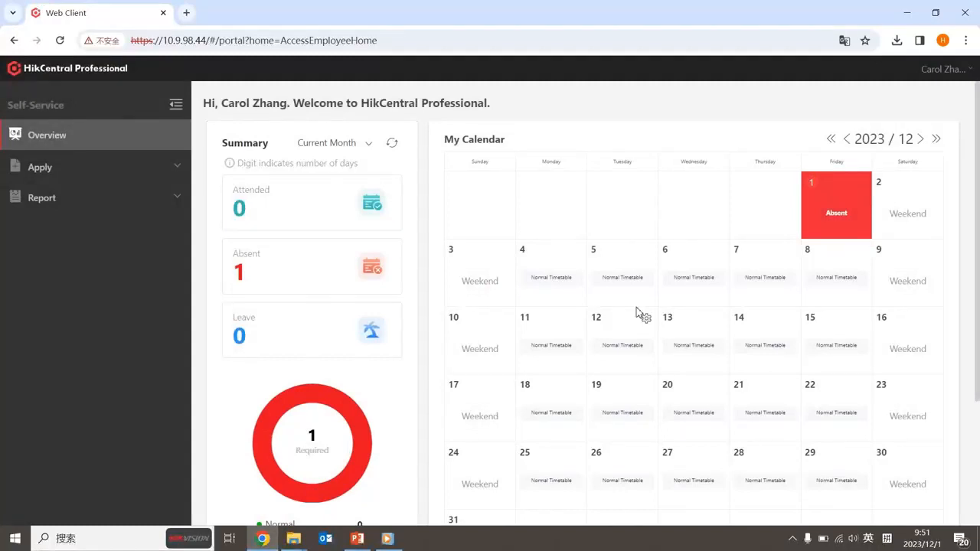
click(66, 165)
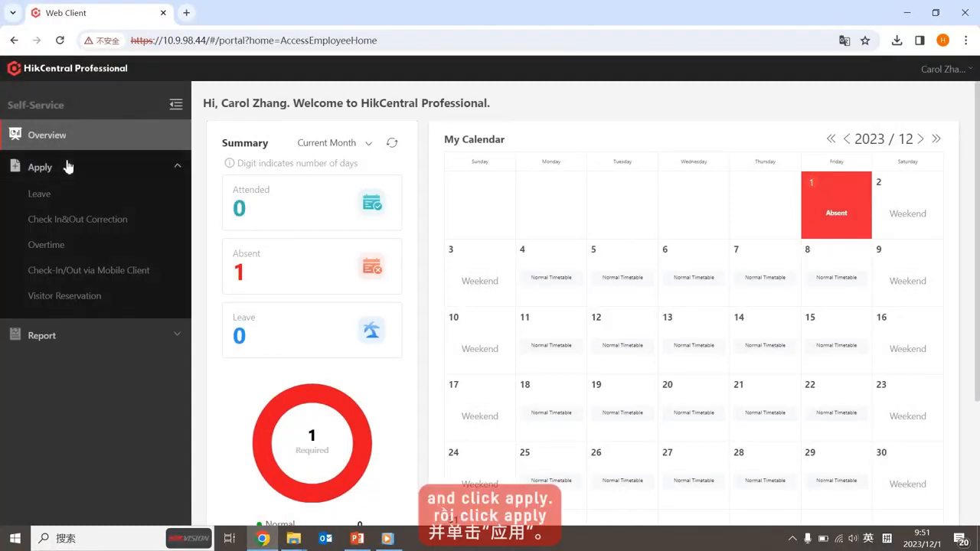
click(102, 304)
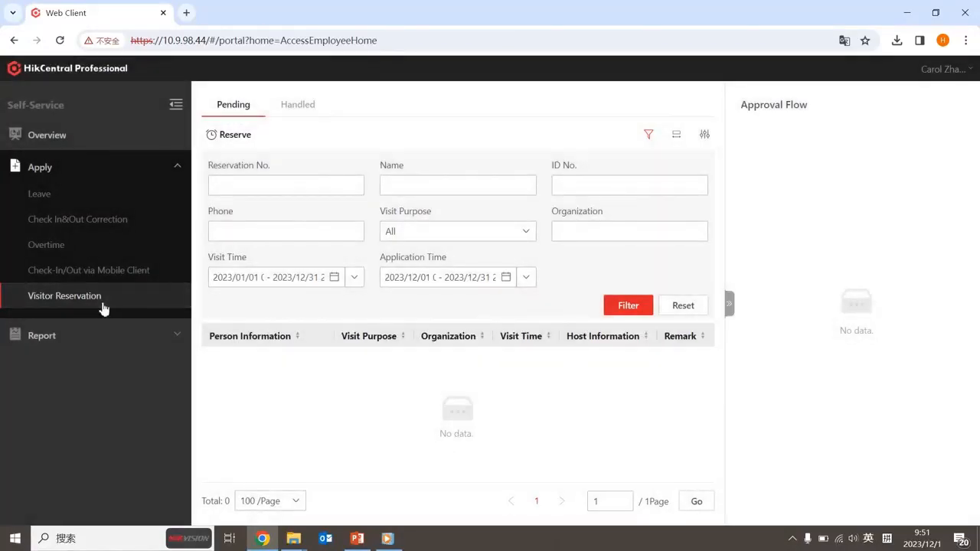
click(232, 136)
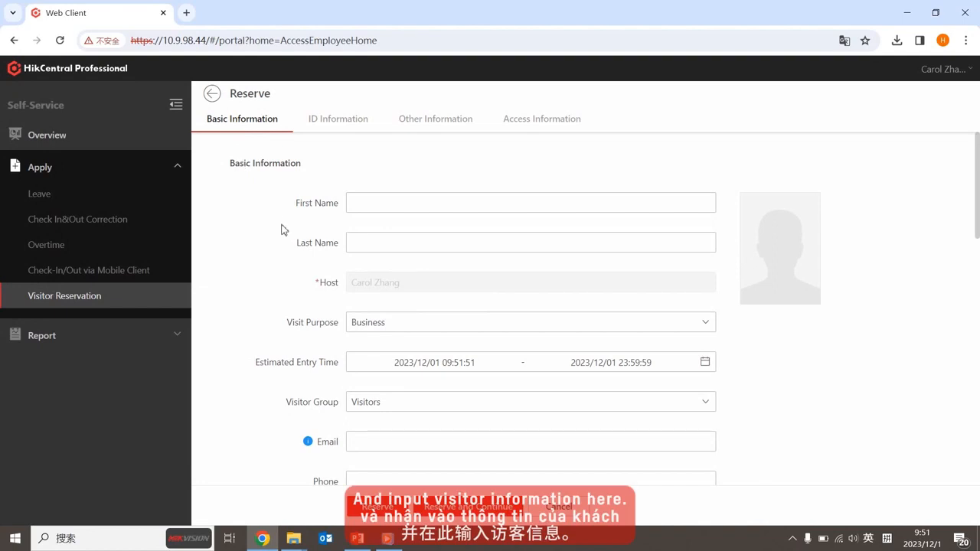
Enter the visitor's first name and submit the reservation application without an email address
click(401, 203)
text(Wendy)
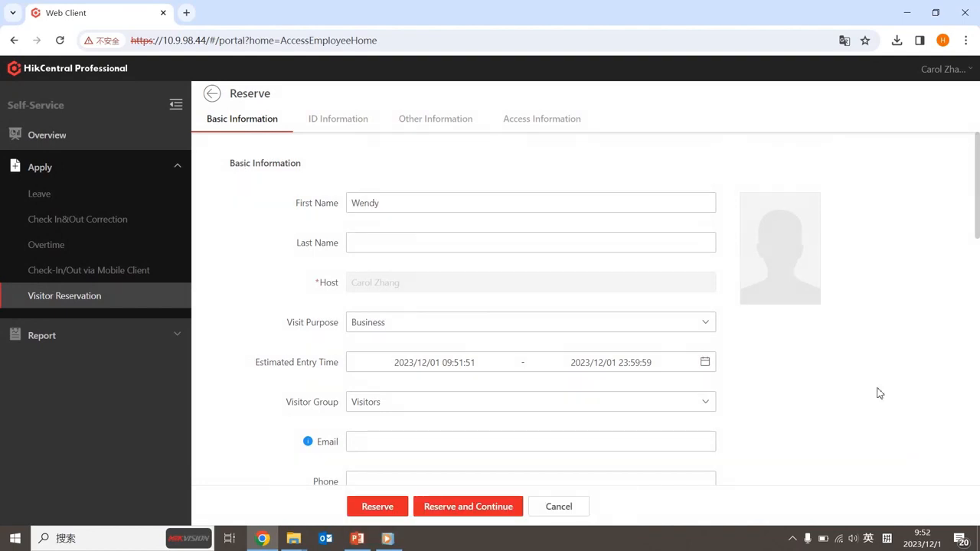
click(382, 507)
click(499, 327)
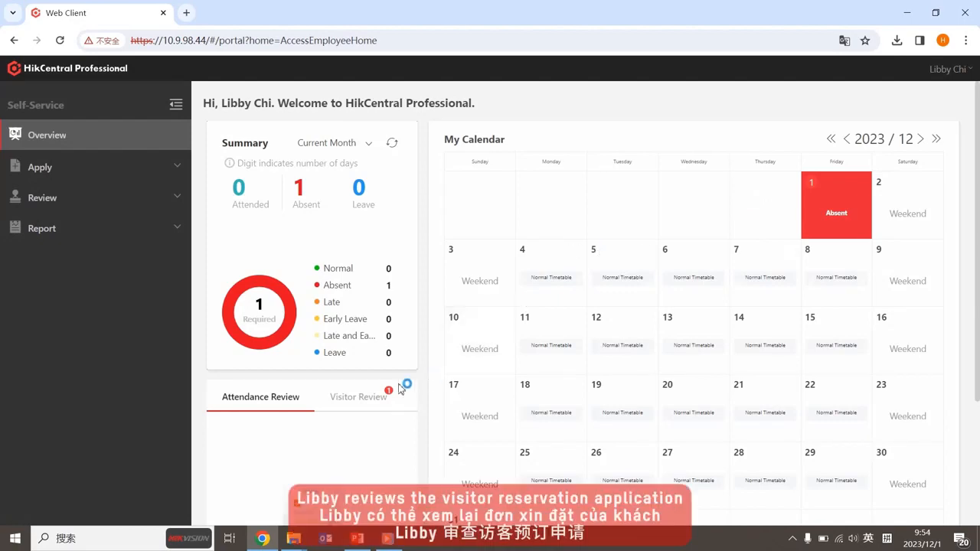
Review the details of the pending visitor reservation application and approve it without a comment
click(398, 389)
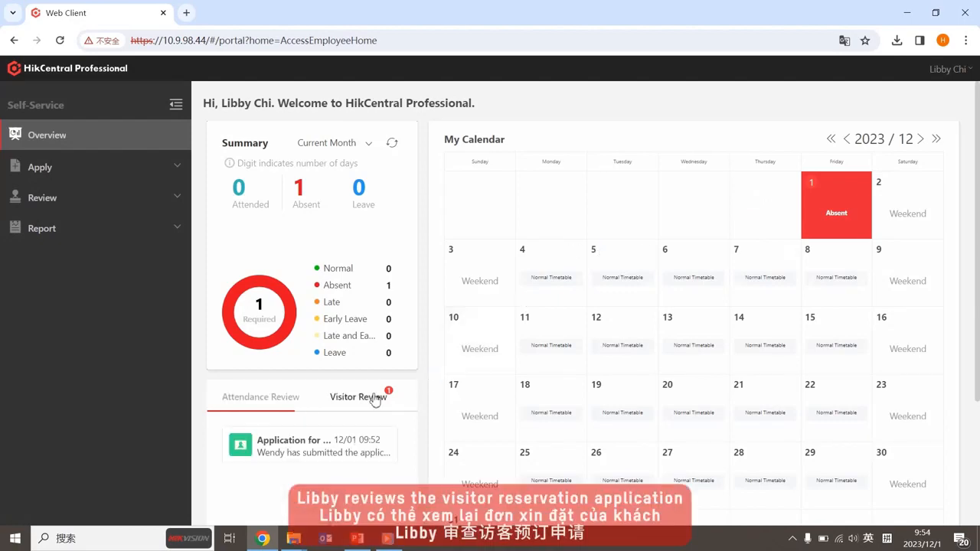
click(359, 444)
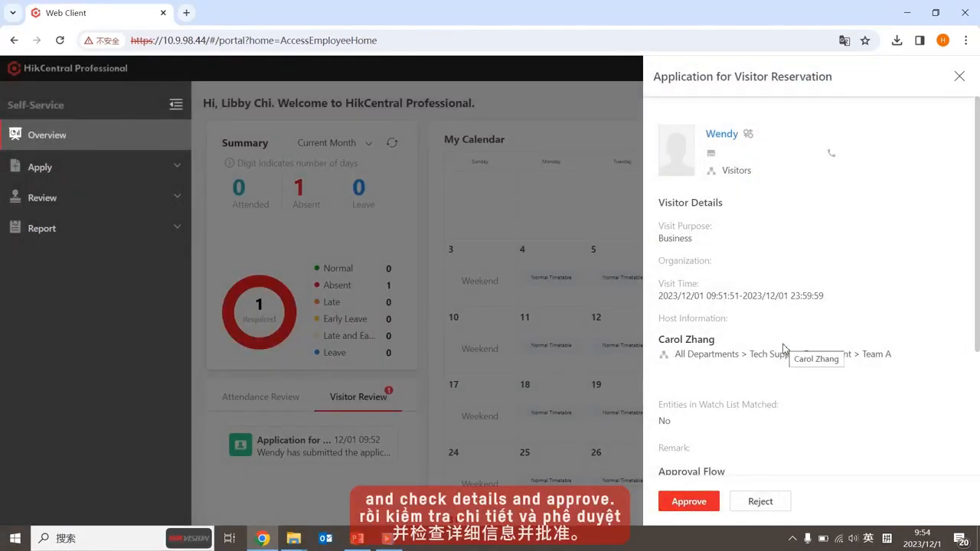
scroll(804, 352, down, 3)
click(697, 501)
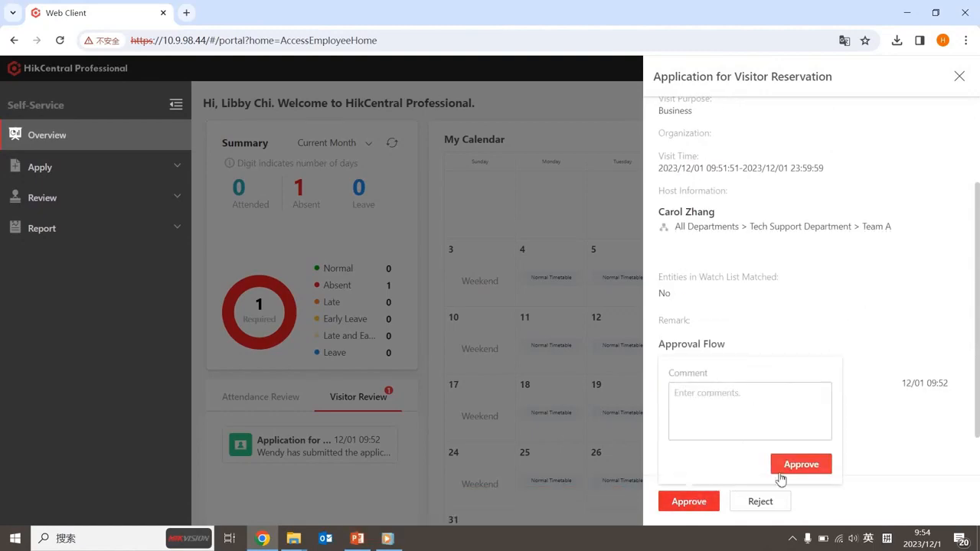
click(800, 464)
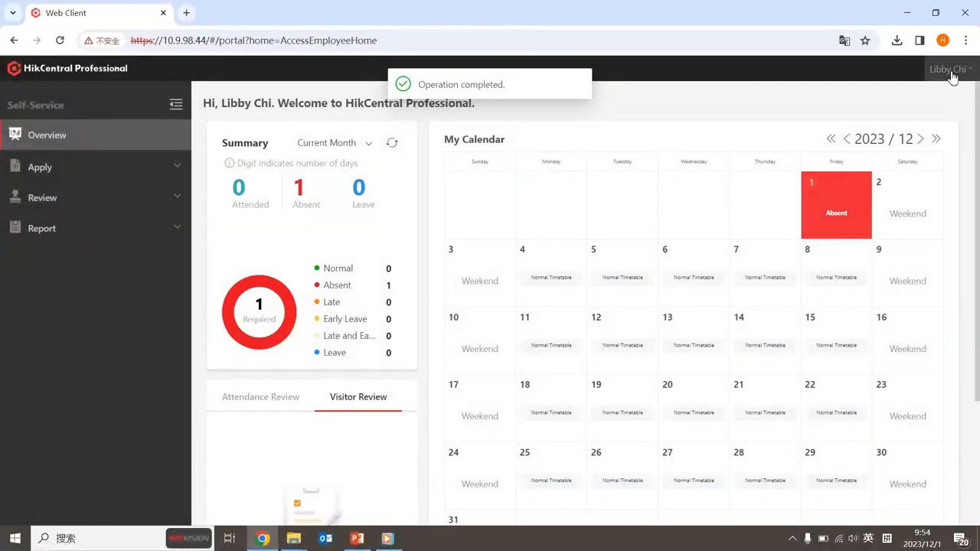
Log out of the reviewer's self-service account and confirm exiting the Web Client
mouse_move(949, 69)
click(911, 122)
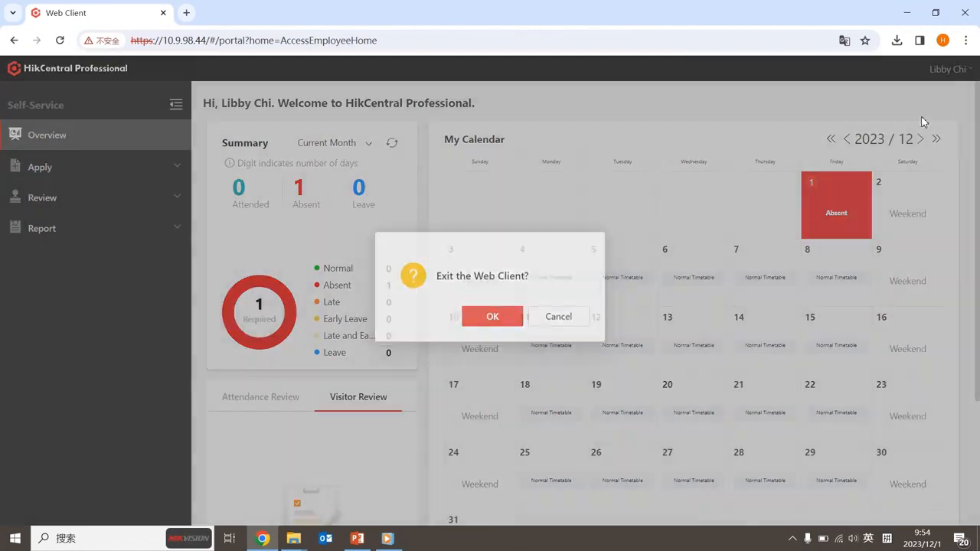
click(505, 320)
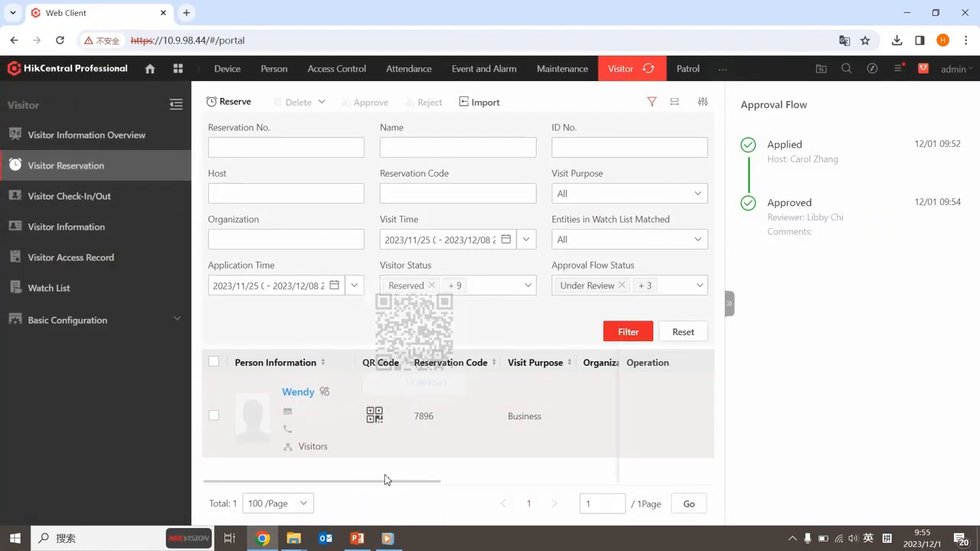
Examine the host-submitted reservation's host information, visitor status and QR code in the visitor reservation list
drag(384, 482, 667, 470)
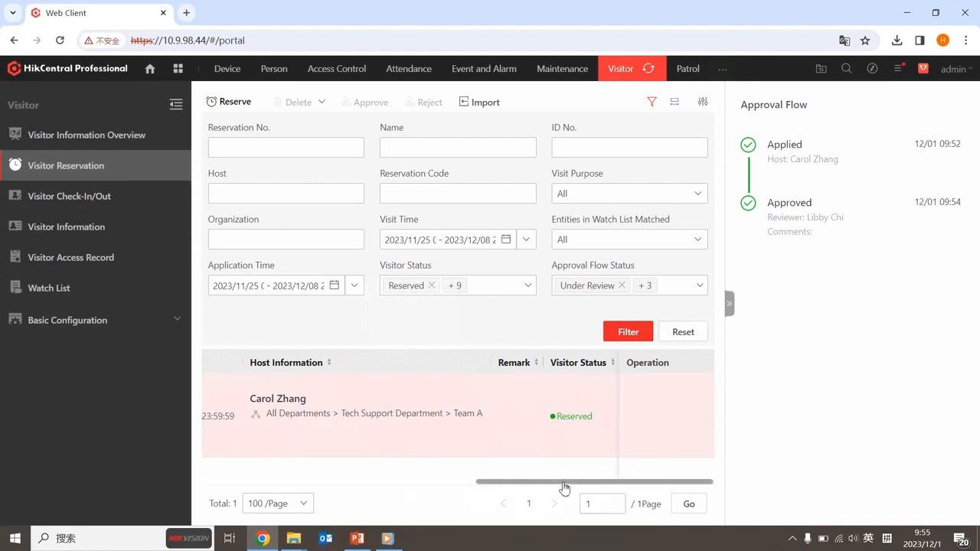
drag(561, 482, 234, 470)
mouse_move(381, 422)
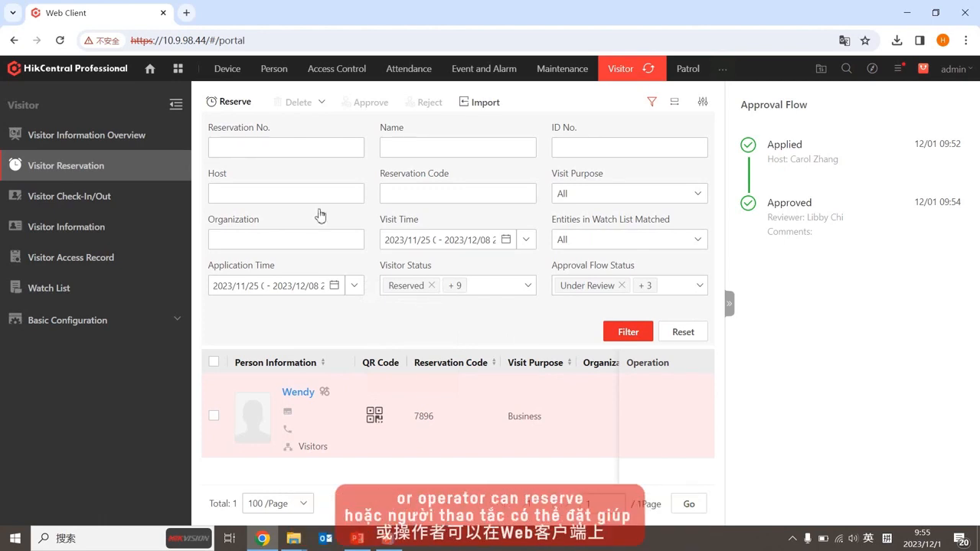
Start a new visitor reservation as administrator, enter the visitor's first name and select a Tech Support Department employee as host
click(237, 107)
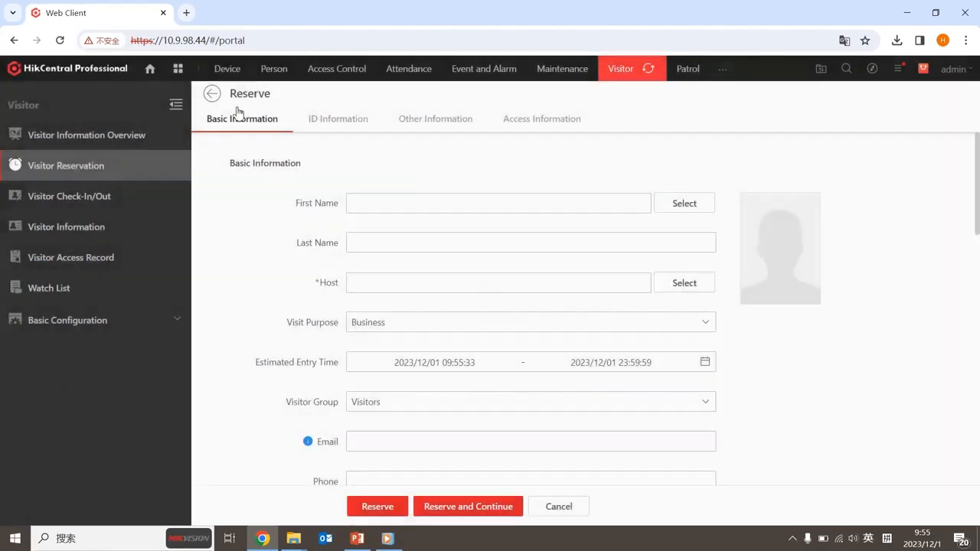
click(469, 203)
text(Jack)
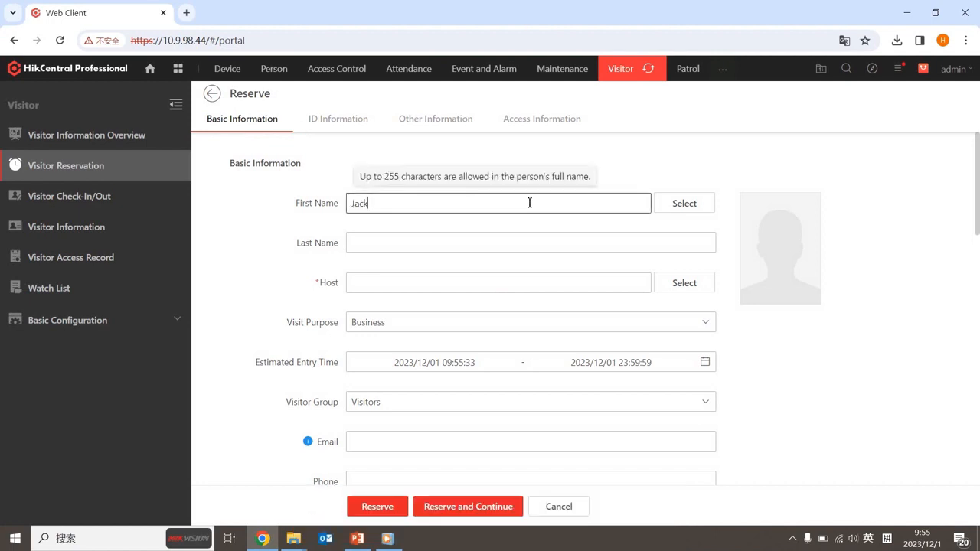
click(669, 285)
click(504, 307)
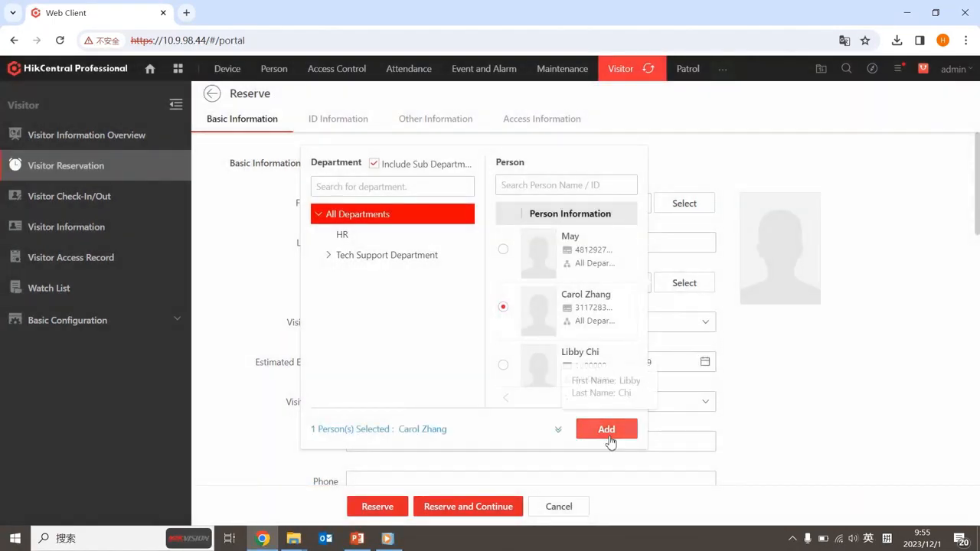
click(633, 426)
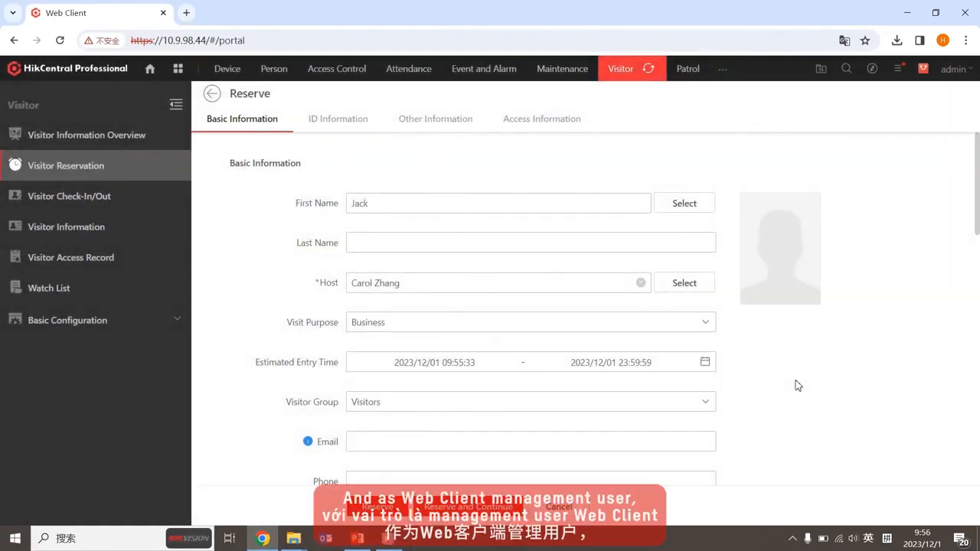
Apply Visitor Access Level in the reservation's access information and submit the reservation without an email address
scroll(797, 385, down, 12)
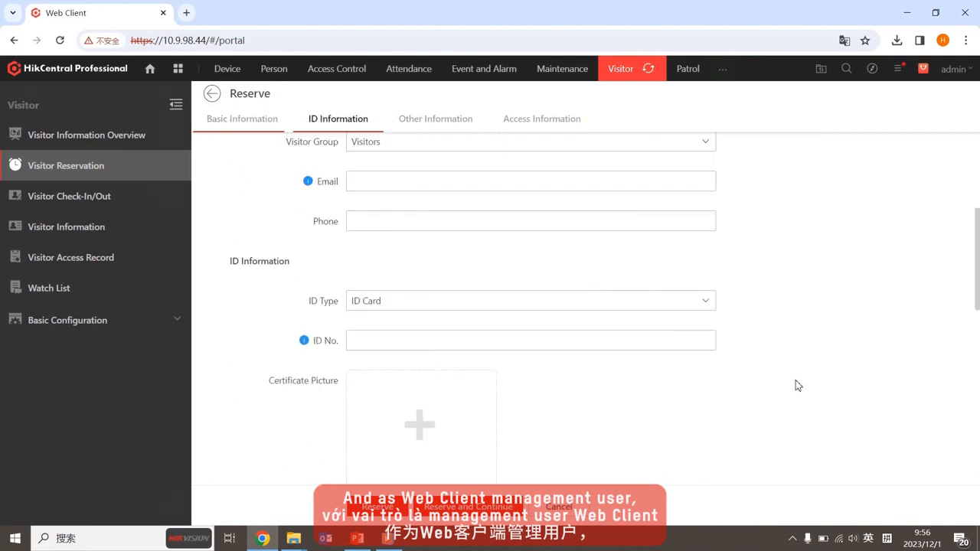
scroll(798, 385, down, 2)
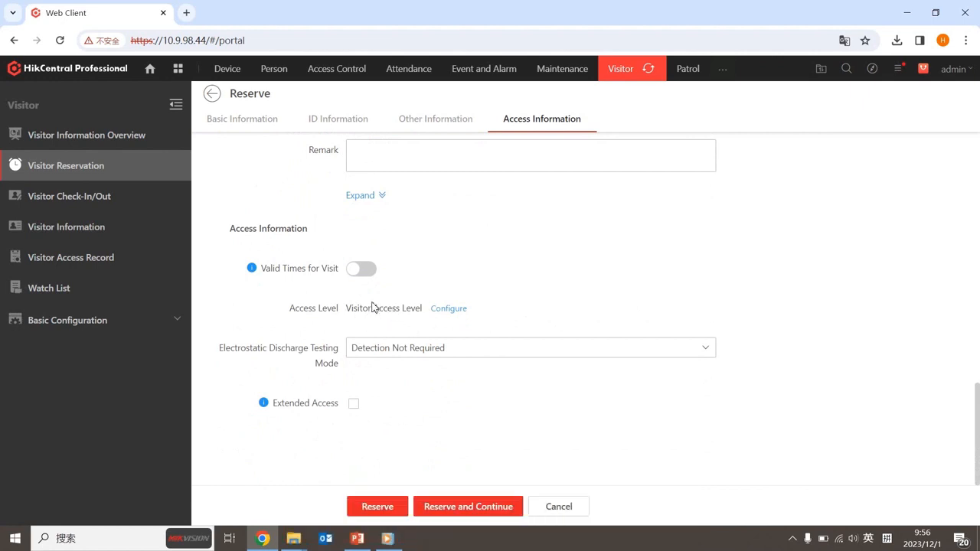
click(449, 310)
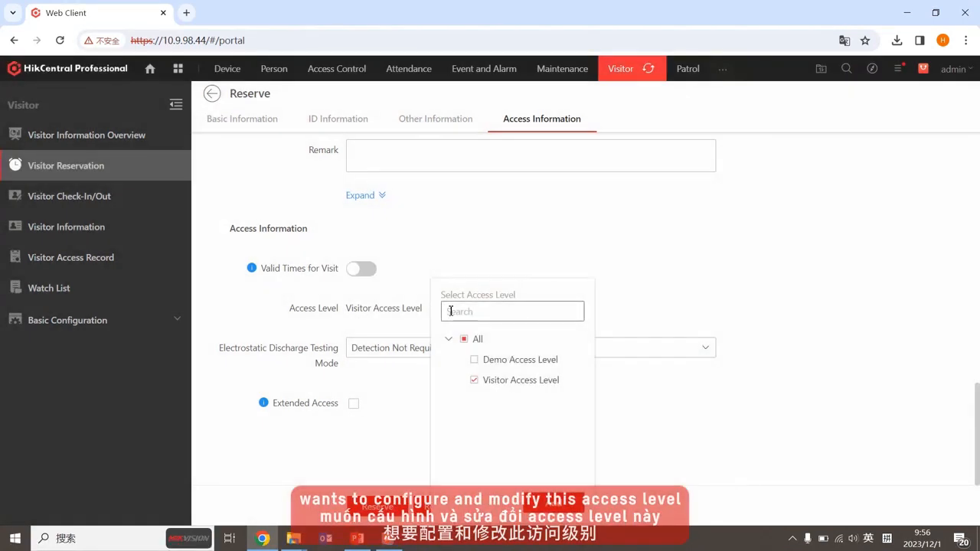
click(474, 360)
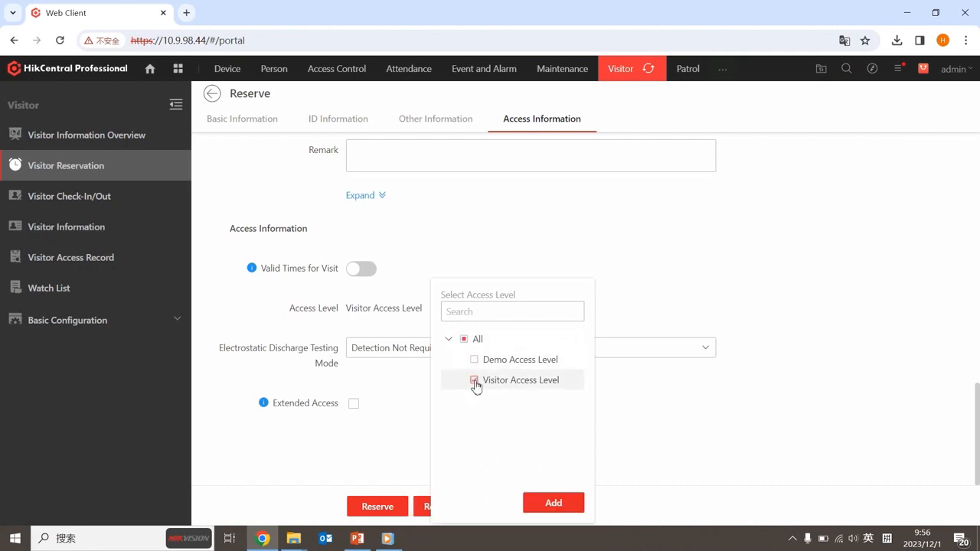
click(554, 503)
scroll(758, 356, up, 5)
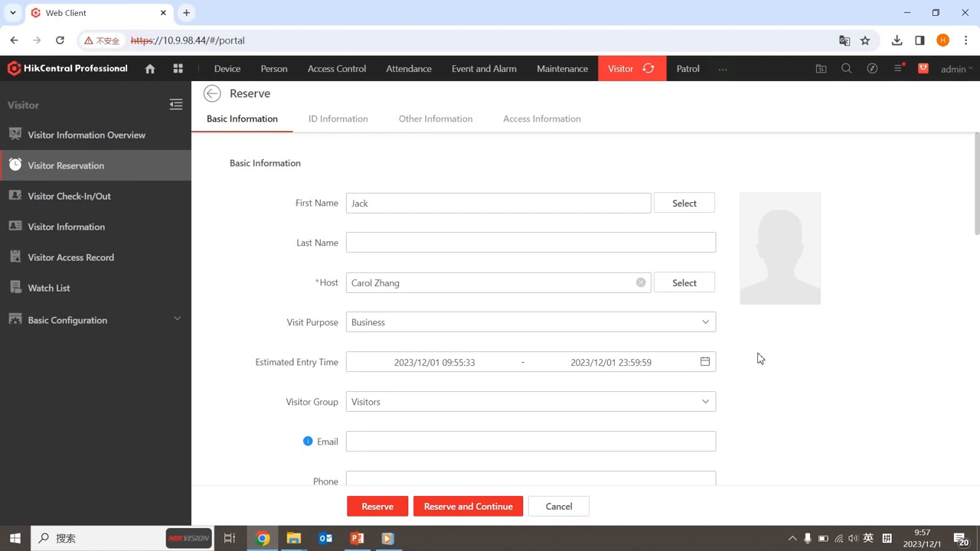
click(378, 507)
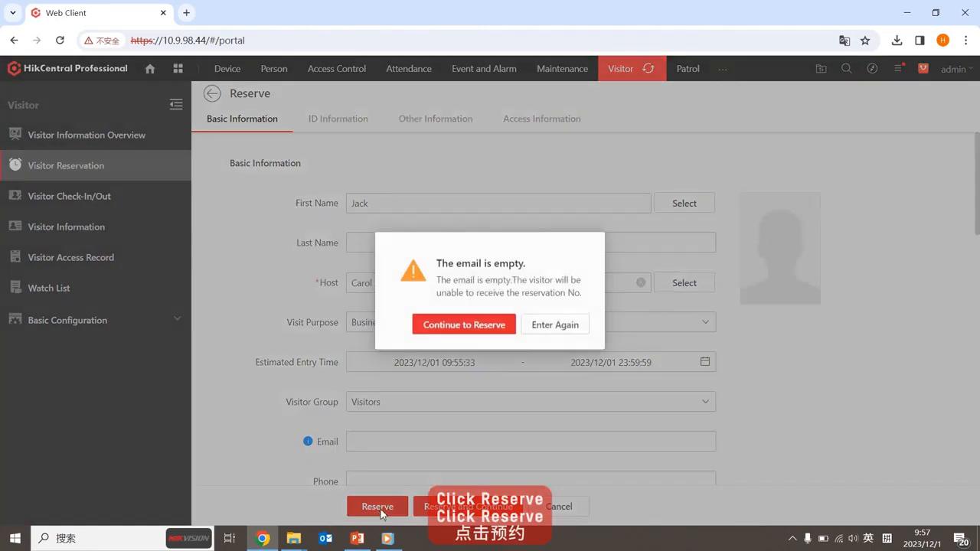
click(490, 325)
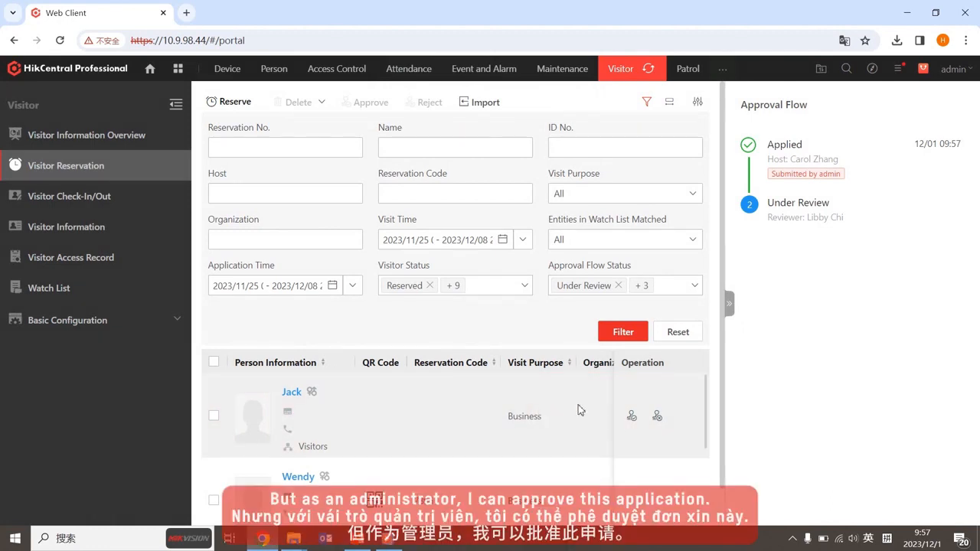
Approve the new reservation under review as administrator without a comment and display its QR code
click(632, 418)
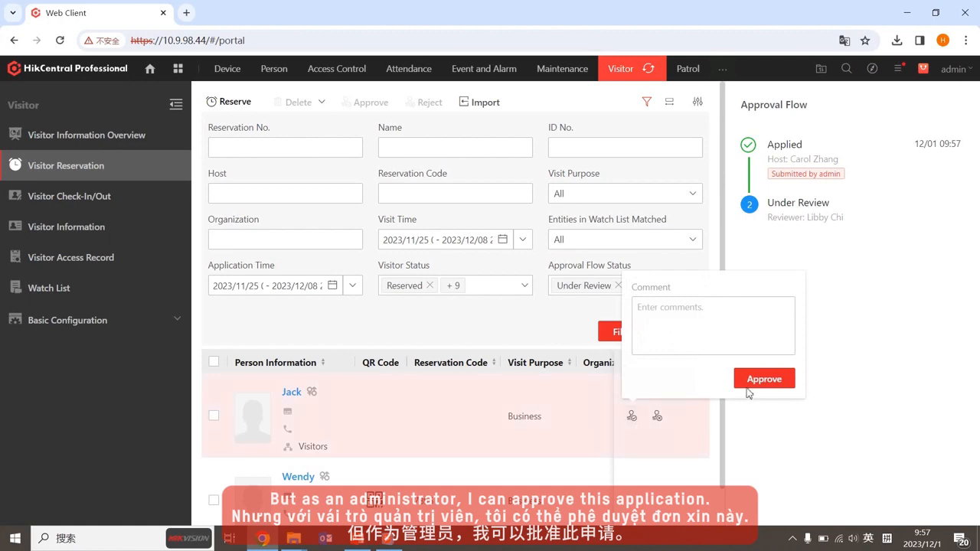
click(748, 378)
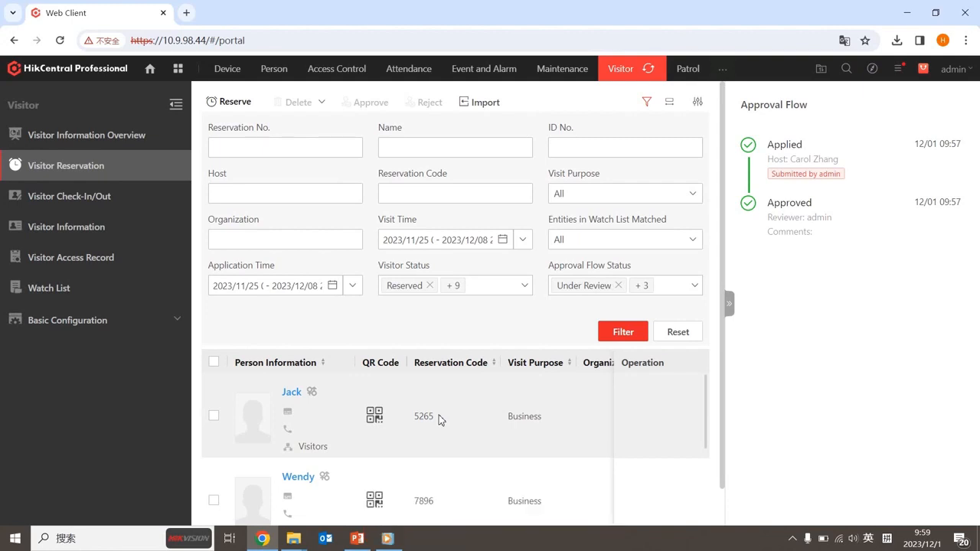
mouse_move(377, 423)
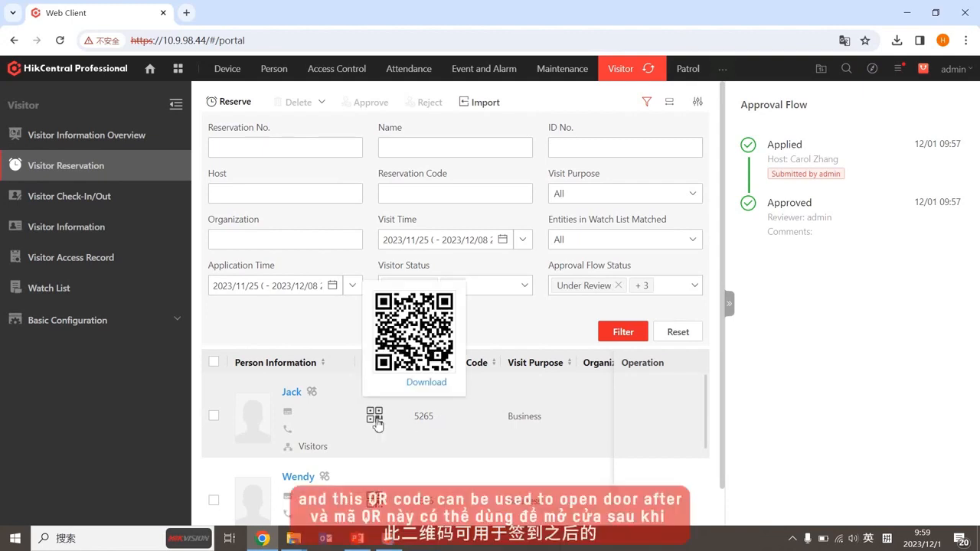